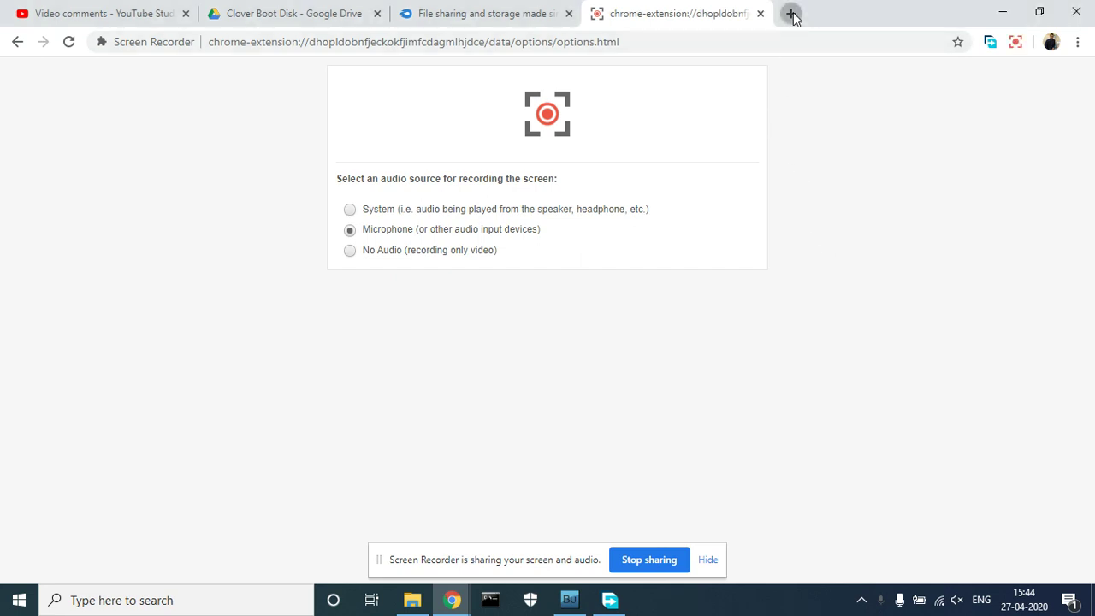
# Hide the screen-sharing notice and minimize the browser to reach the desktop.
pyautogui.click(792, 14)
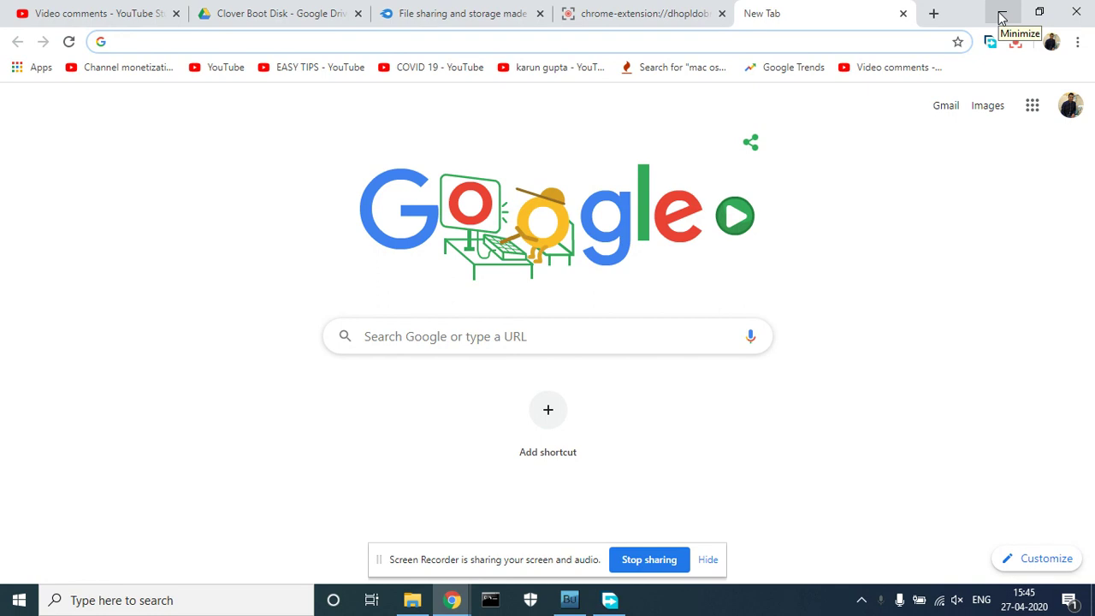
pyautogui.click(707, 561)
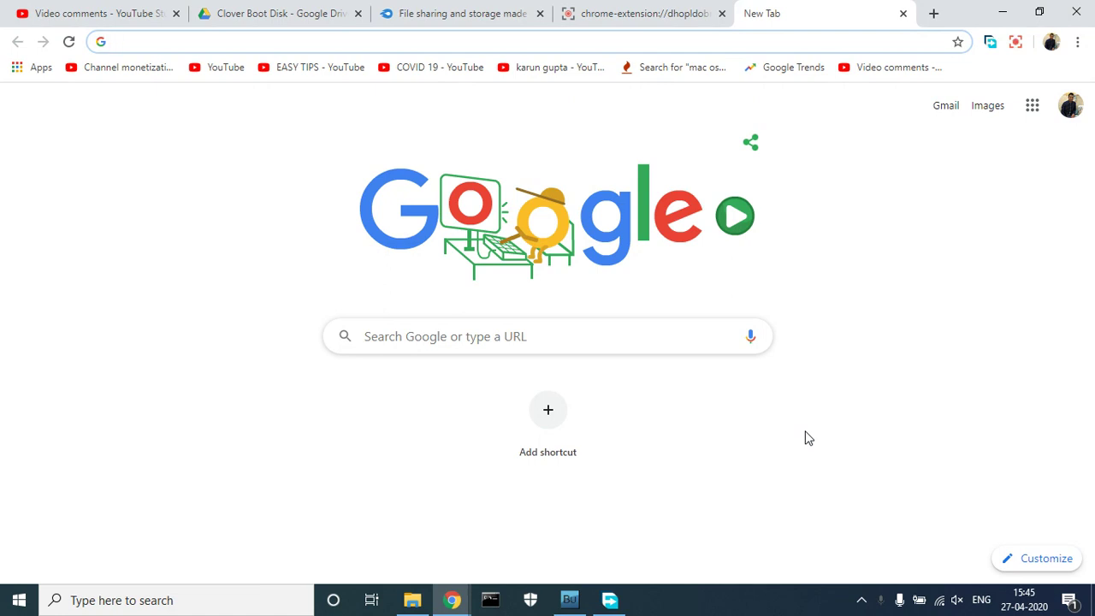
pyautogui.click(1003, 12)
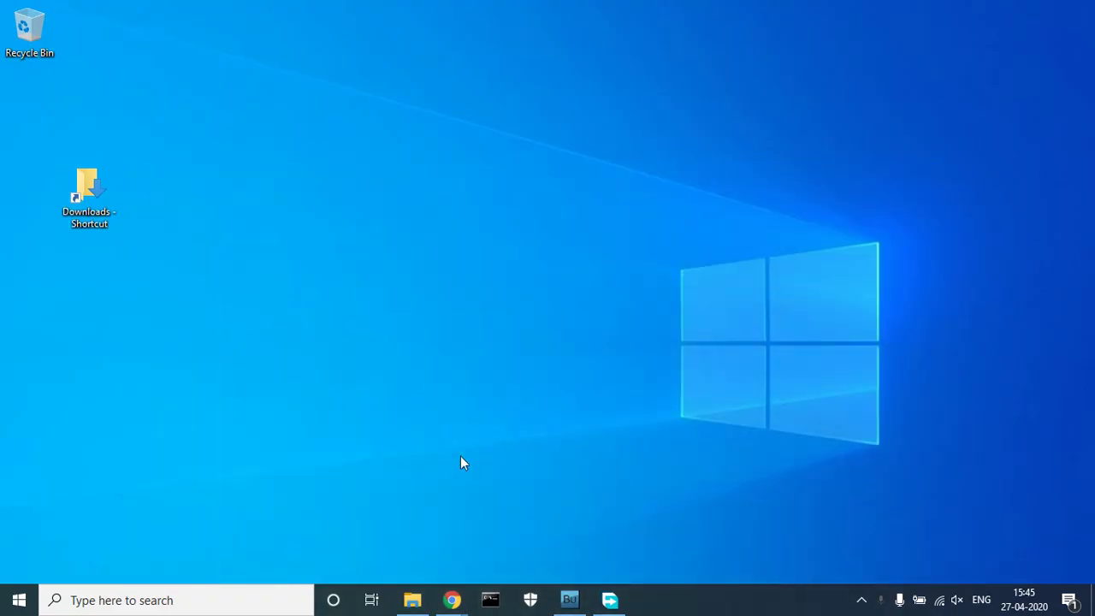
# Launch BDUtility from the BDU_v2.1.2019.026b folder in Downloads and bring its already running window to the front.
pyautogui.doubleClick(80, 175)
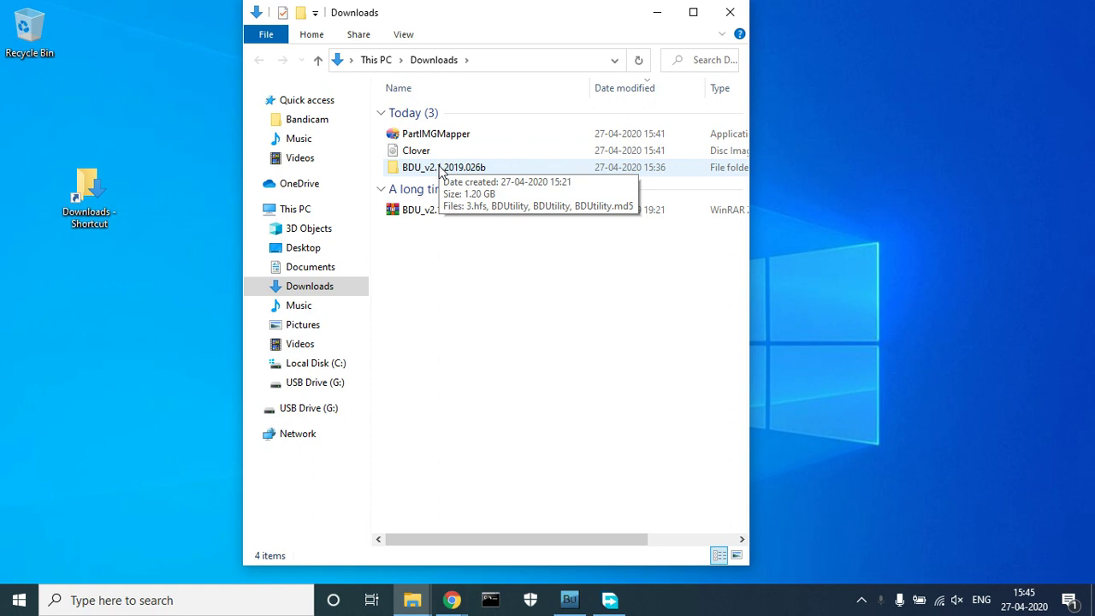
pyautogui.doubleClick(440, 169)
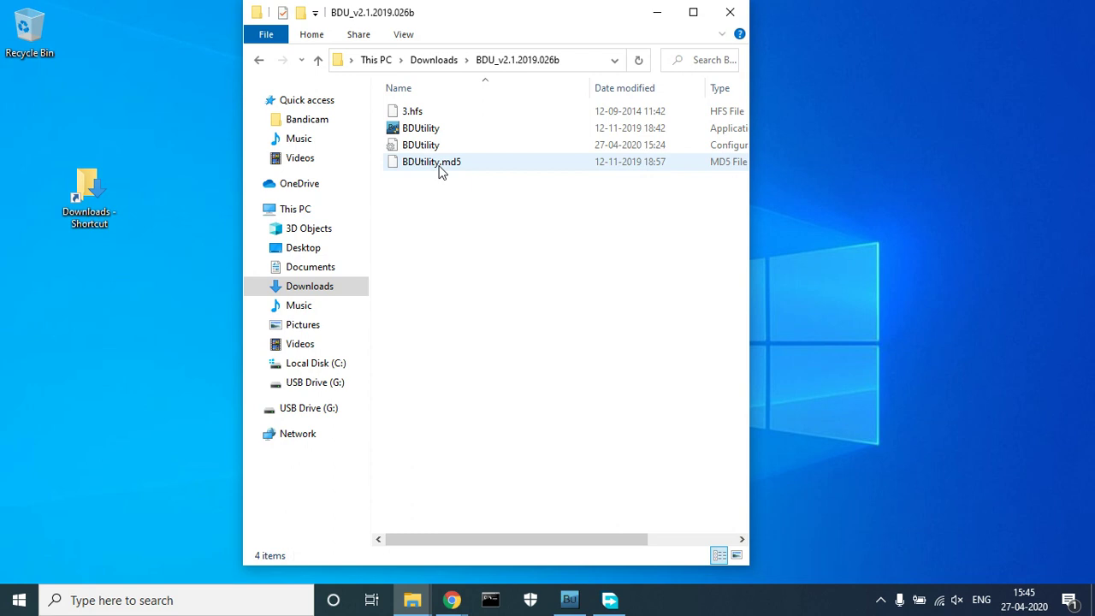
pyautogui.doubleClick(434, 130)
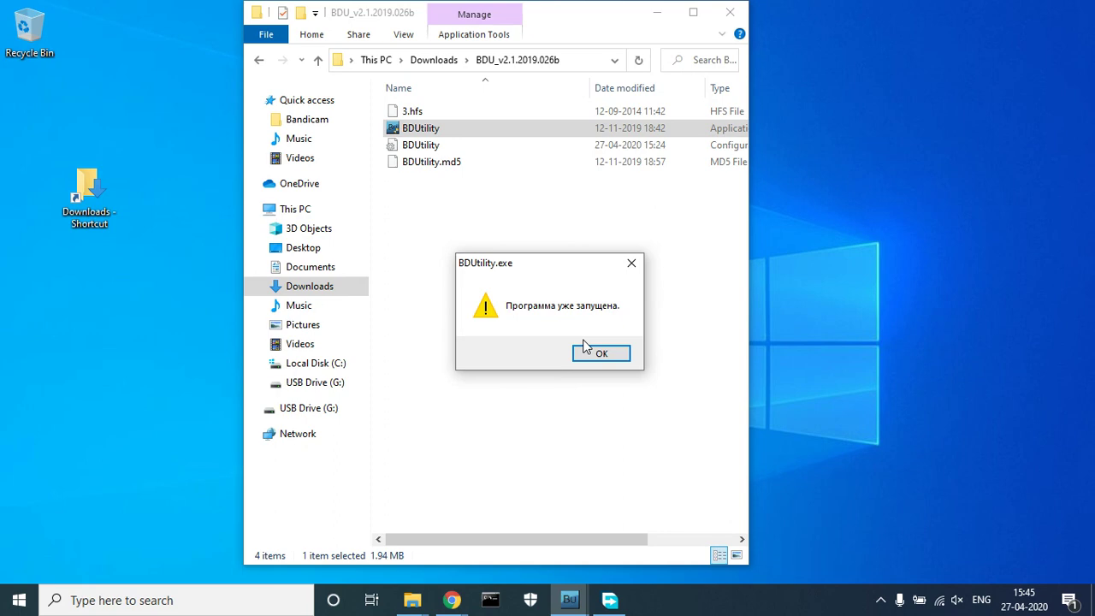
pyautogui.click(599, 353)
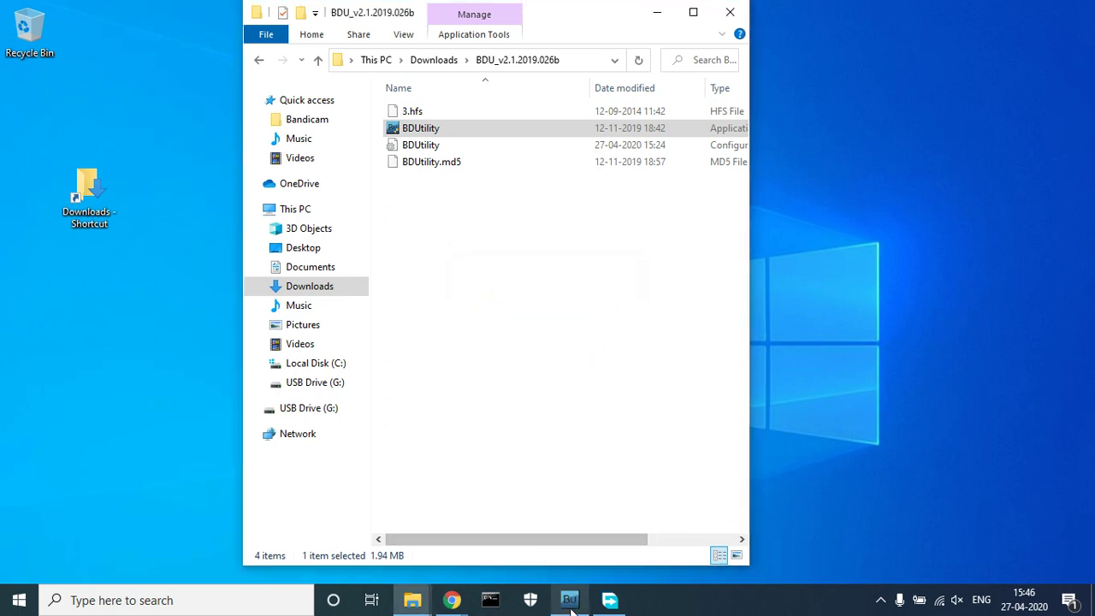
pyautogui.click(569, 601)
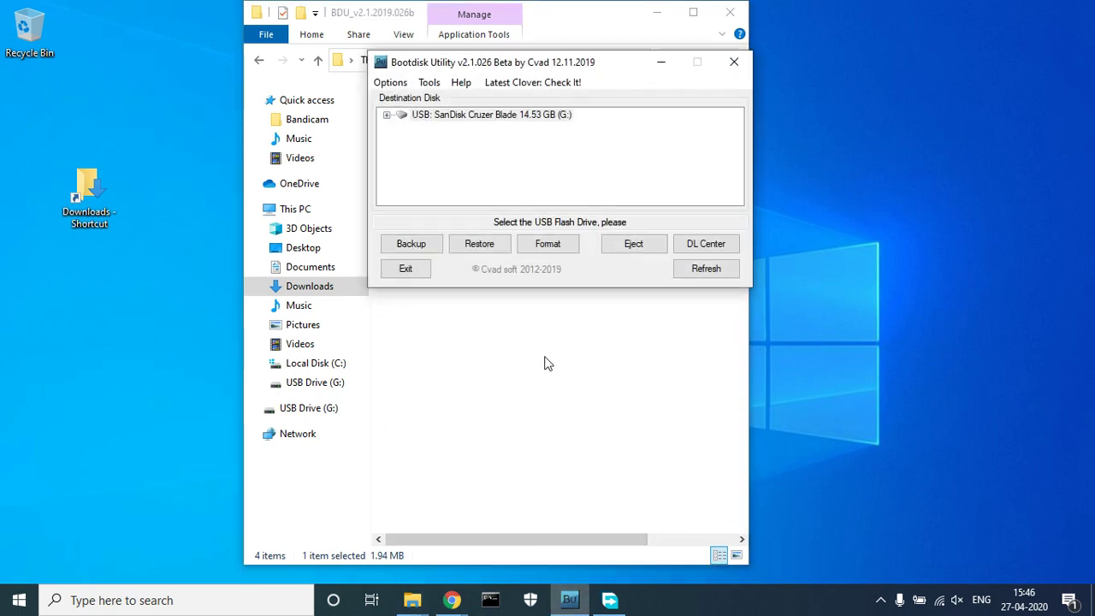
# Start downloading the (14A361c) Yosemite 2019-10-22 recovery HD from the utility's Download Center.
pyautogui.click(695, 248)
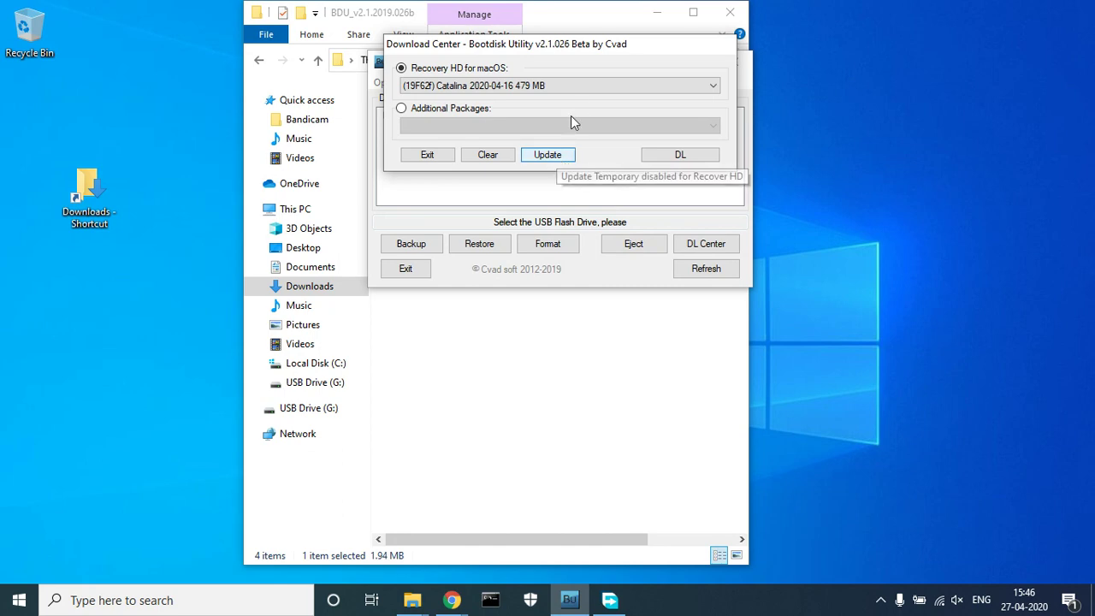
pyautogui.click(580, 89)
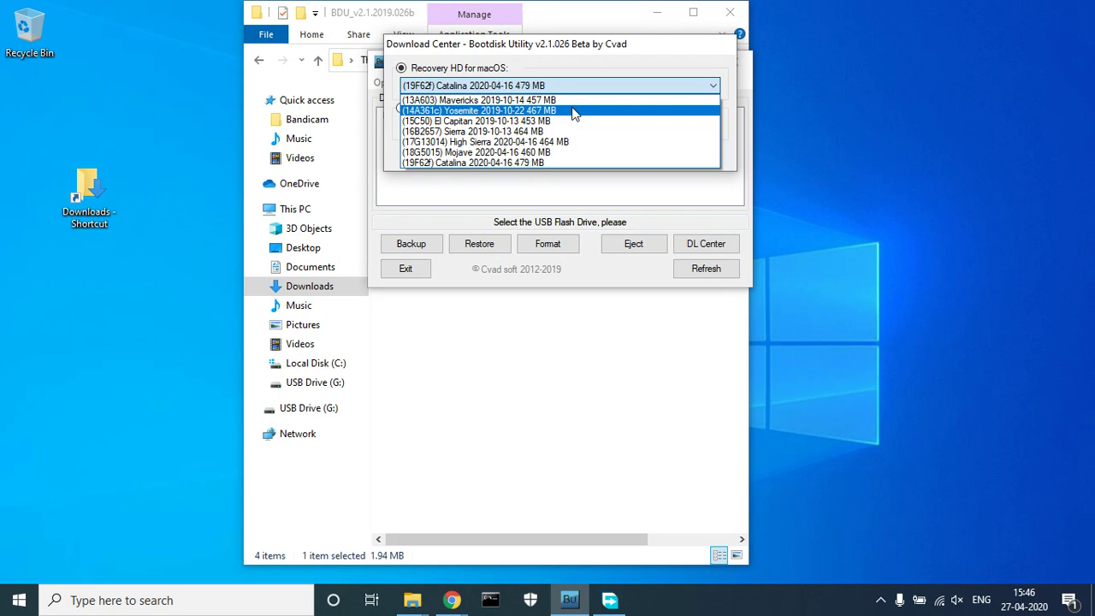
pyautogui.click(573, 113)
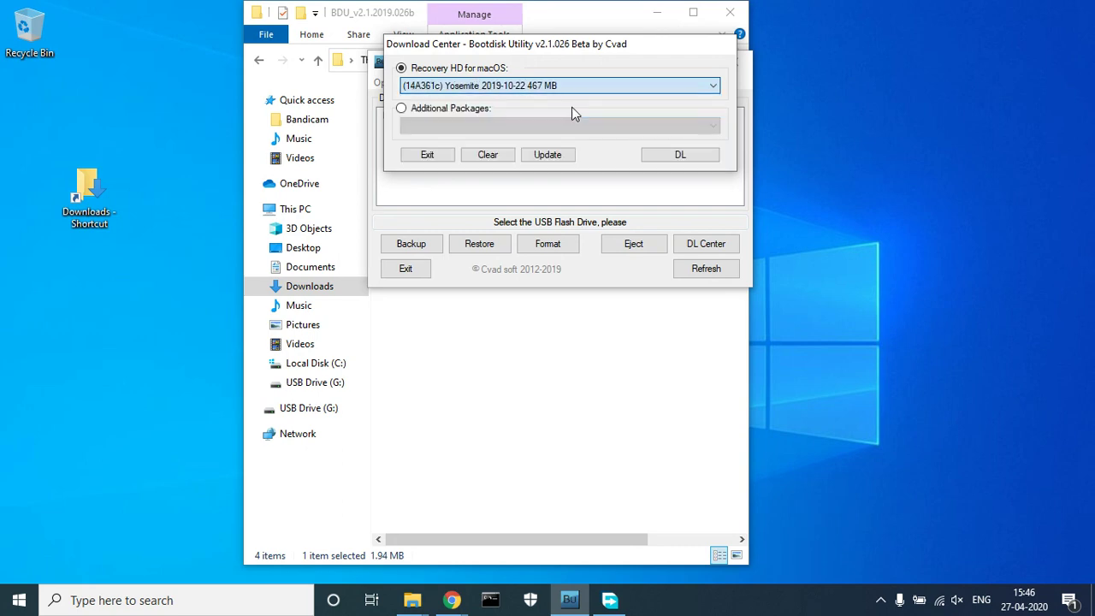
pyautogui.click(666, 158)
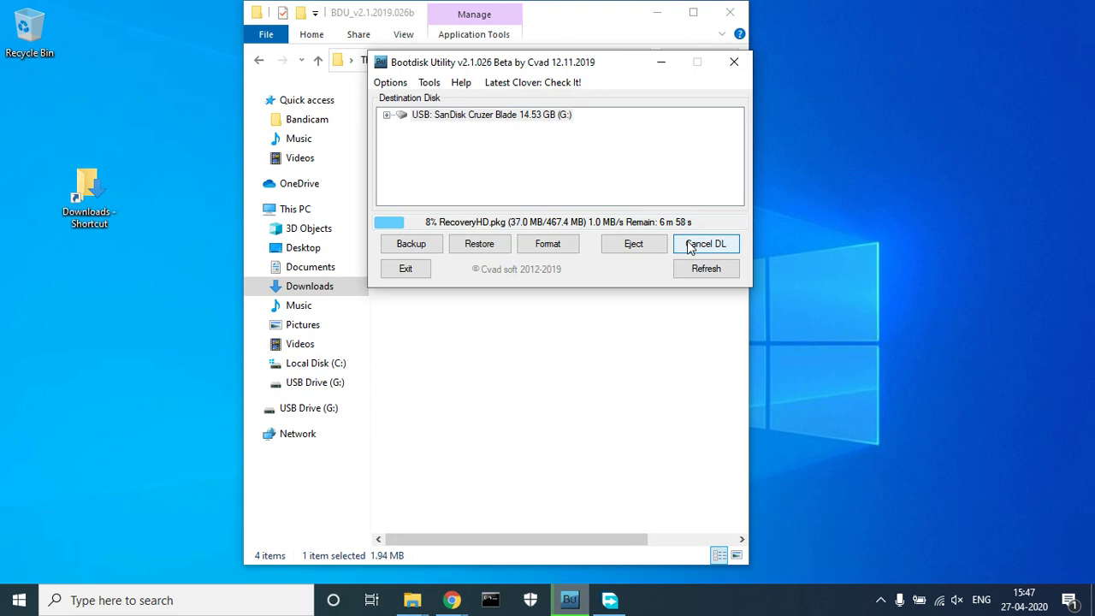
# Cancel the recovery package download and close Bootdisk Utility.
pyautogui.click(691, 248)
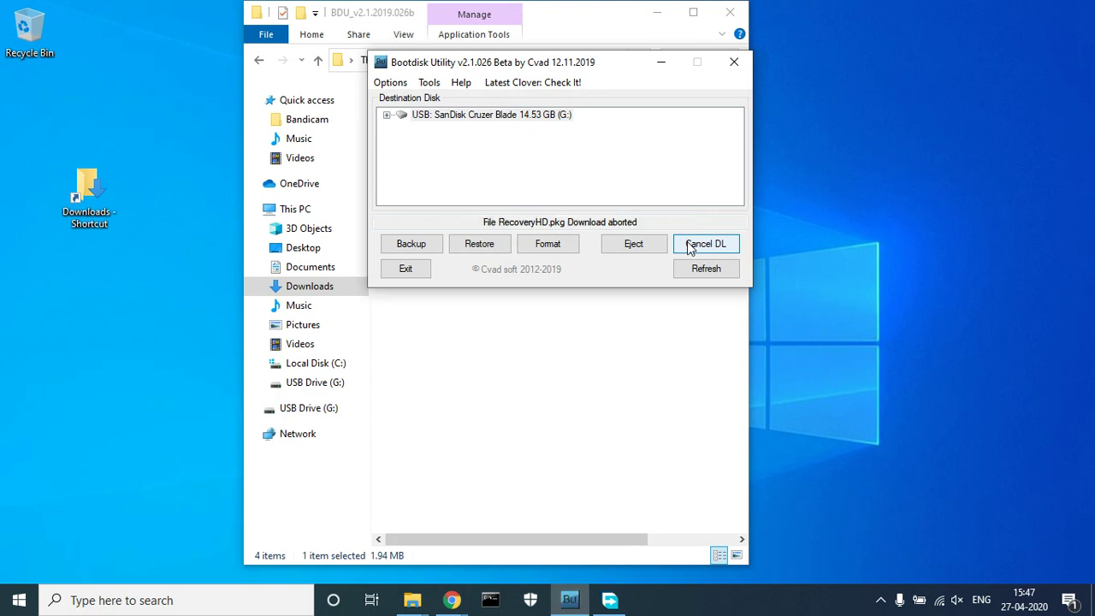
pyautogui.click(734, 63)
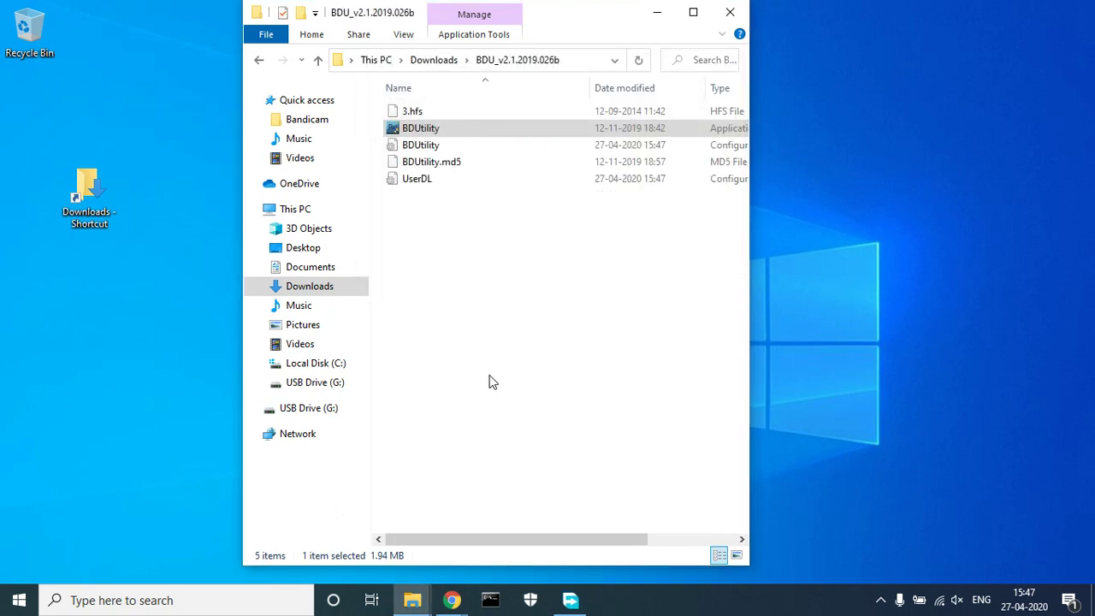
# Launch PartIMGMapper from the Downloads folder and minimize its window.
pyautogui.doubleClick(89, 185)
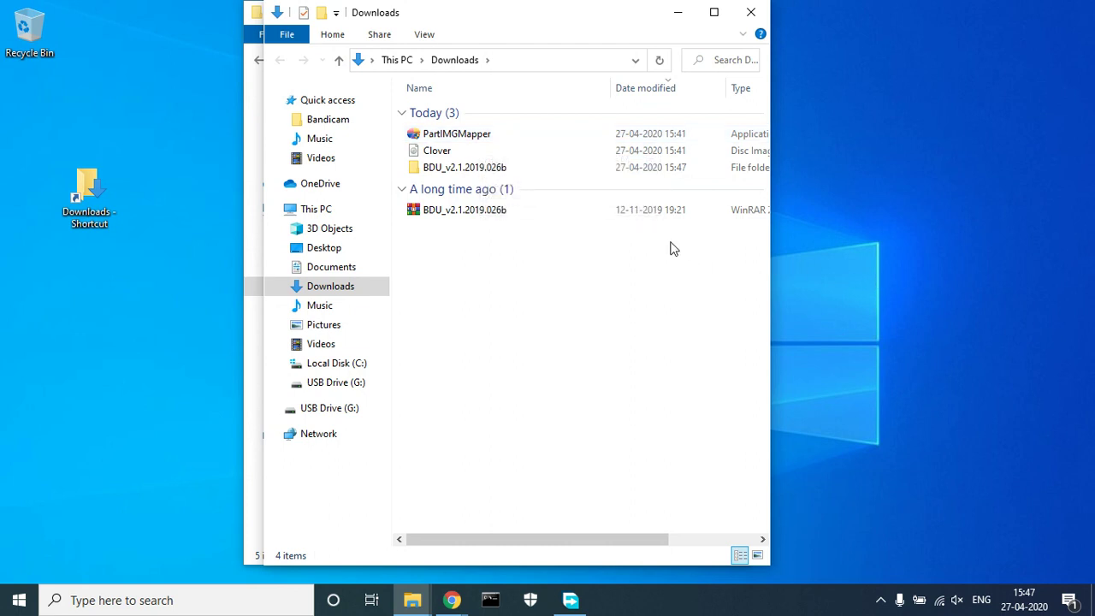
pyautogui.doubleClick(530, 138)
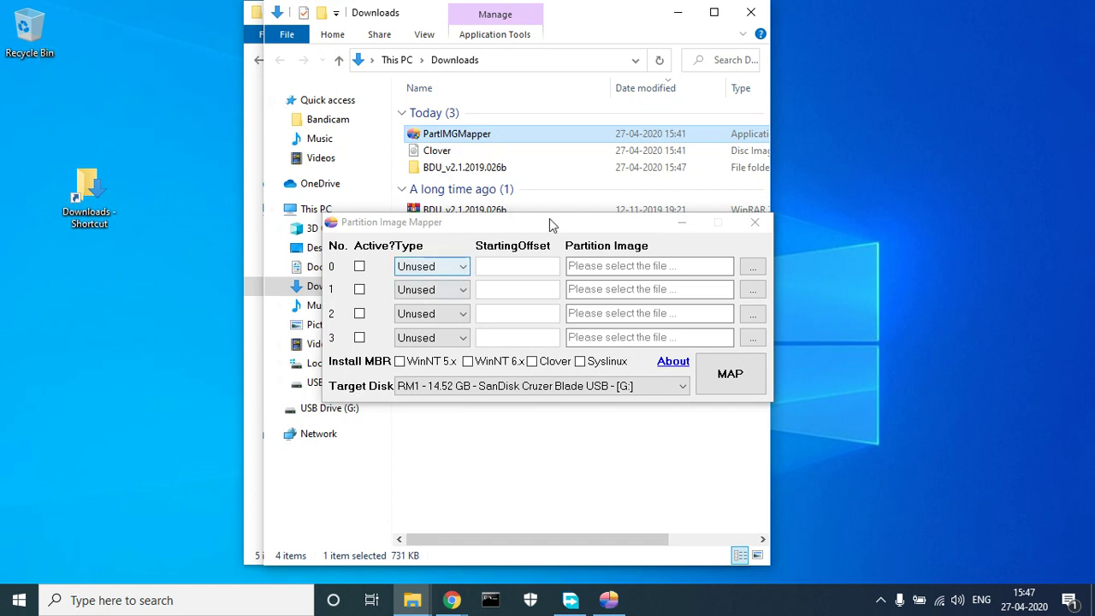
pyautogui.click(682, 222)
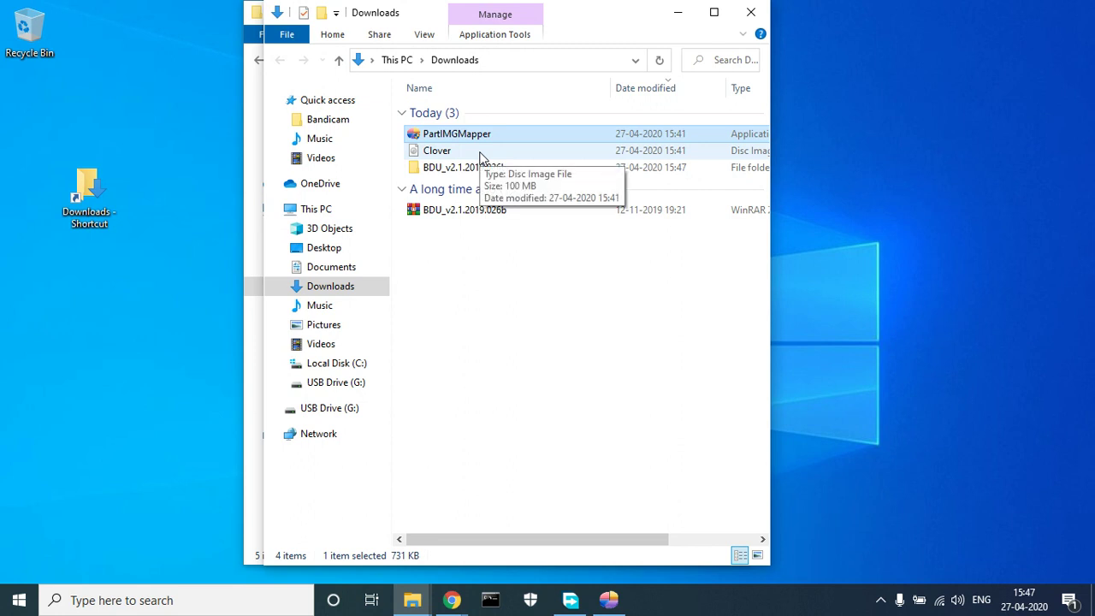
# Copy the Clover disc image from Downloads to USB Drive (G:) and reopen the drive's contents.
pyautogui.click(464, 335)
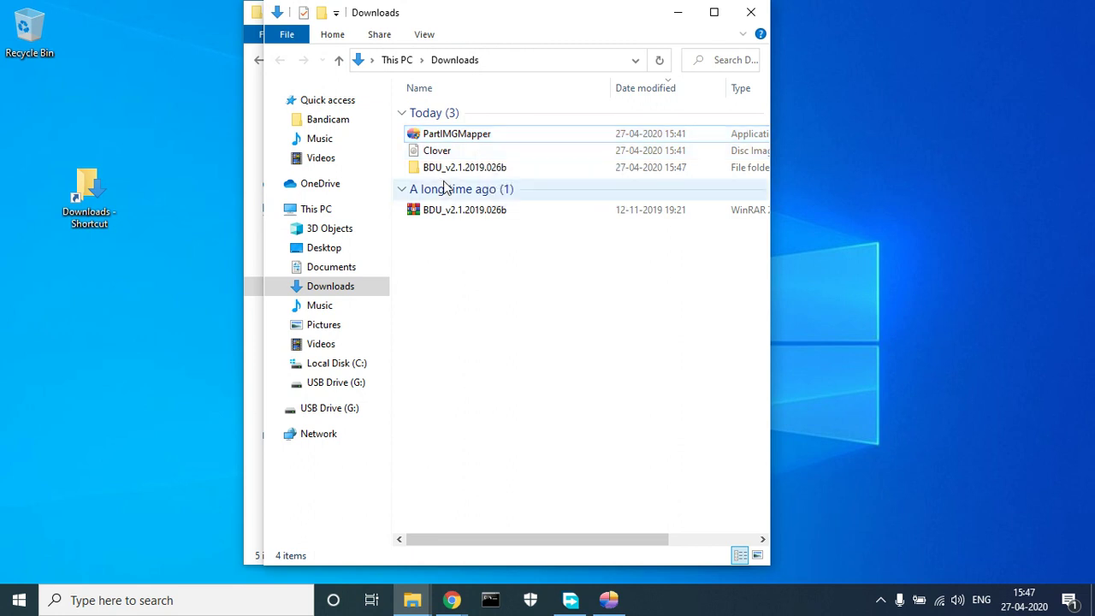
pyautogui.click(443, 157)
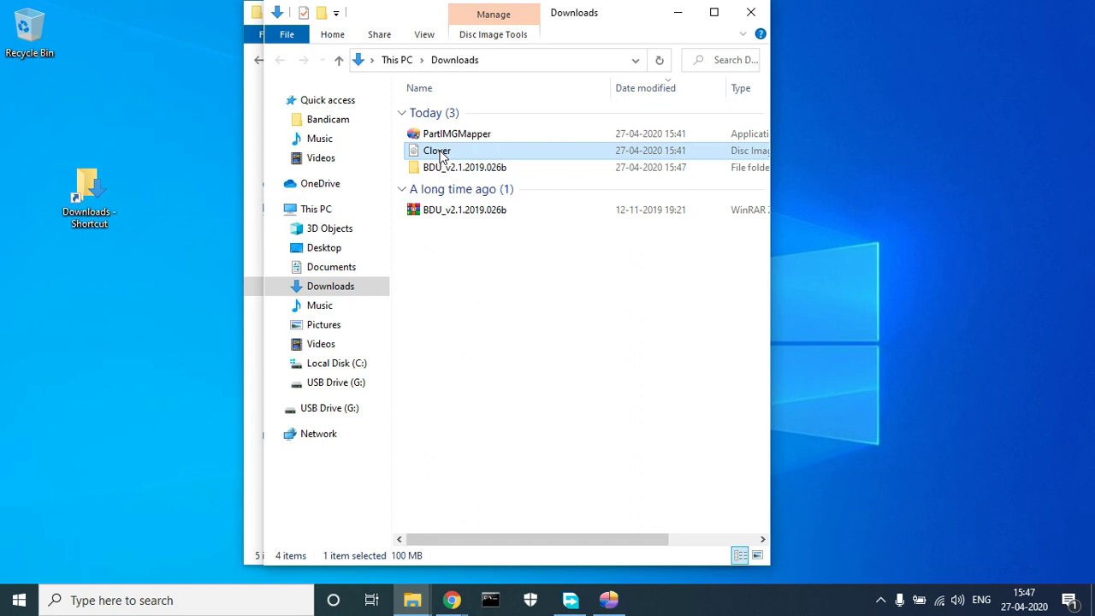
pyautogui.click(340, 386)
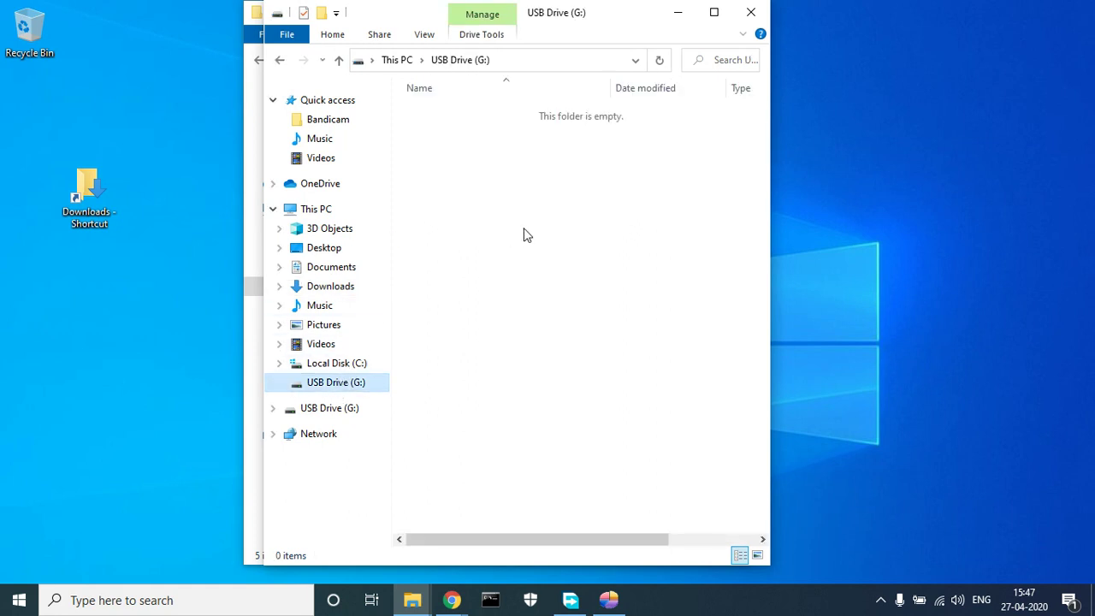
pyautogui.hotkey('ctrl', 'v')
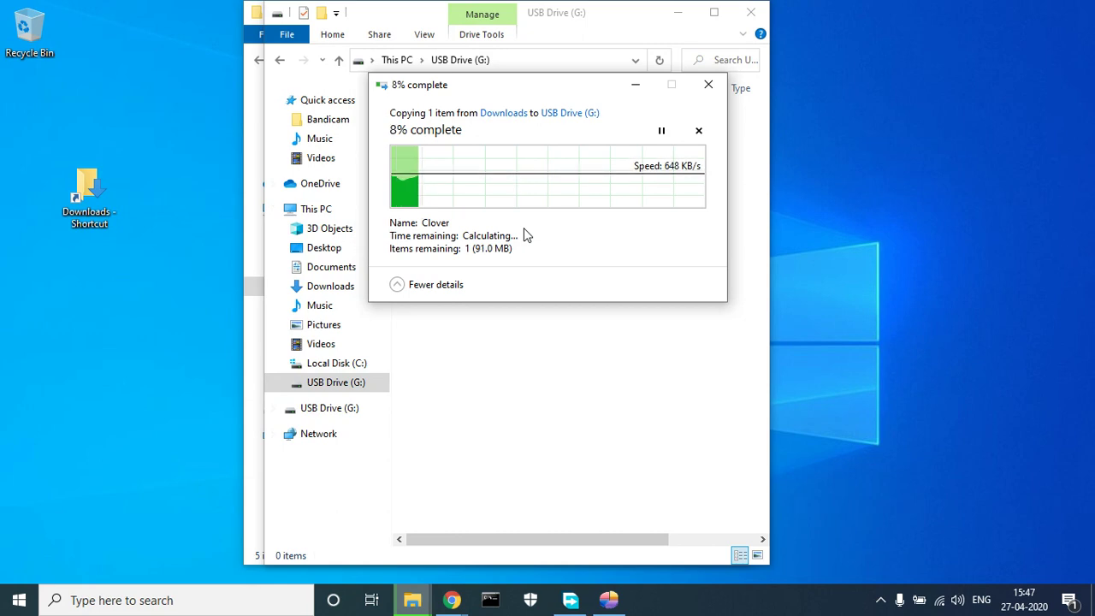
pyautogui.moveTo(560, 89); pyautogui.dragTo(786, 79)
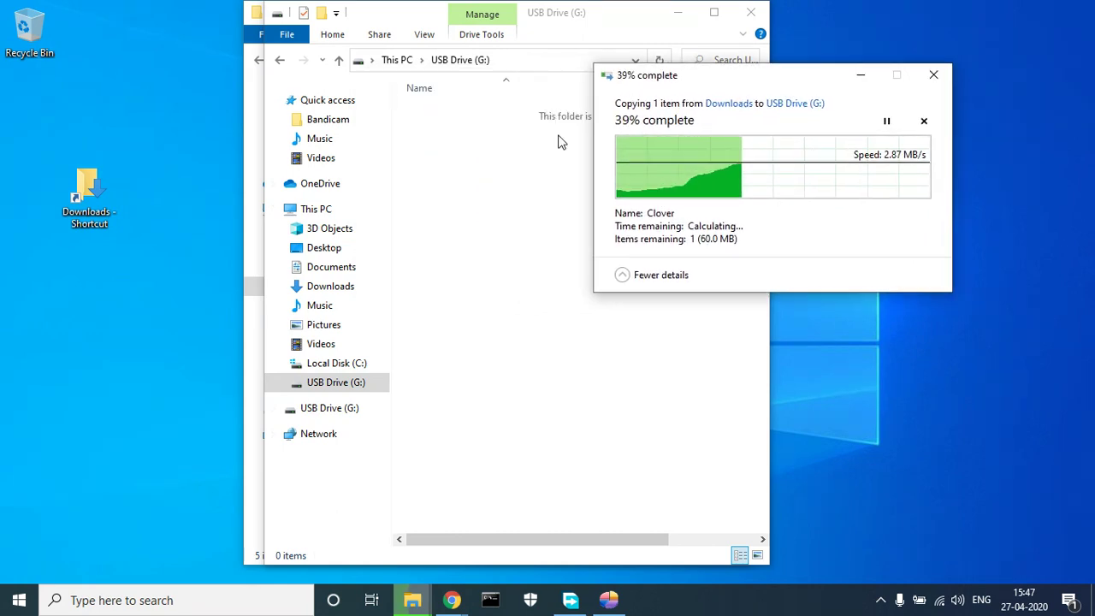
pyautogui.click(334, 66)
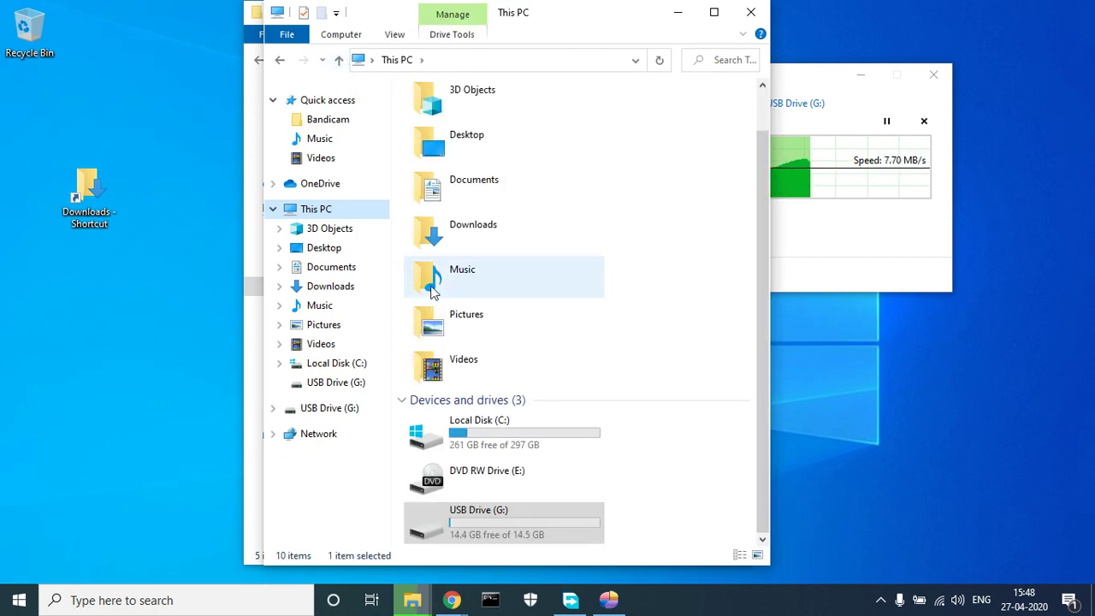
pyautogui.doubleClick(486, 517)
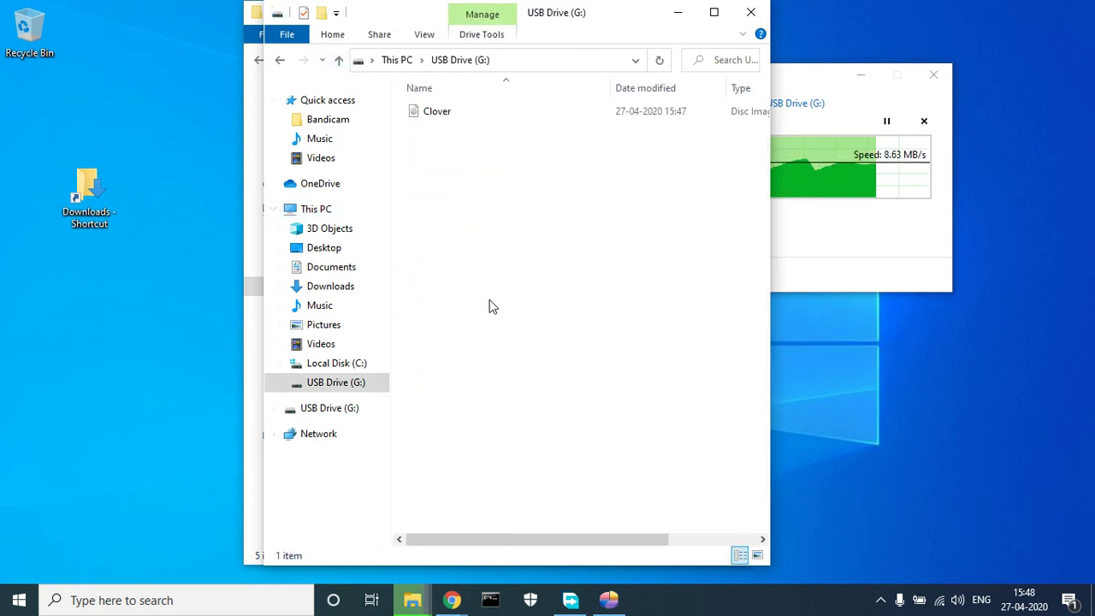
# Rename 3.hfs in the BDU_v2.1.2019.026b folder in Downloads as yosemite.hfs.
pyautogui.click(92, 184)
pyautogui.doubleClick(93, 184)
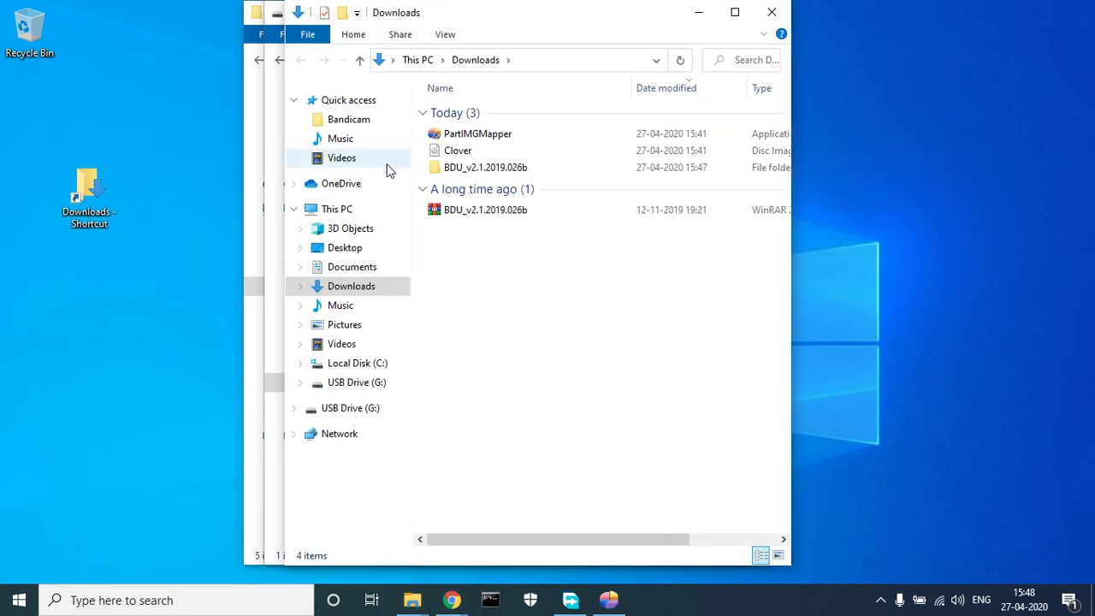
pyautogui.doubleClick(471, 167)
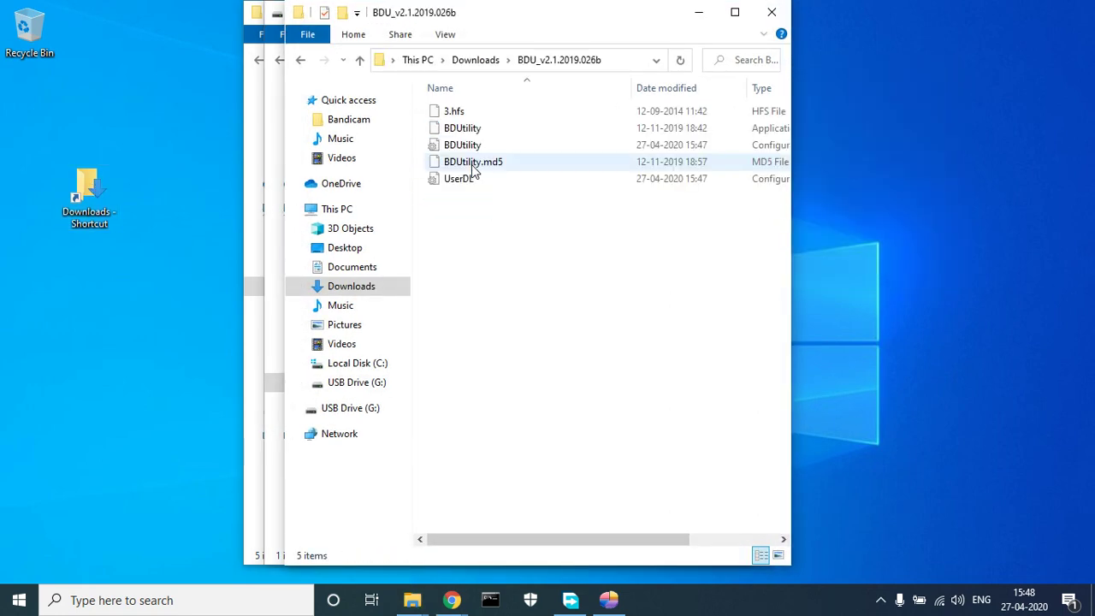
pyautogui.rightClick(463, 120)
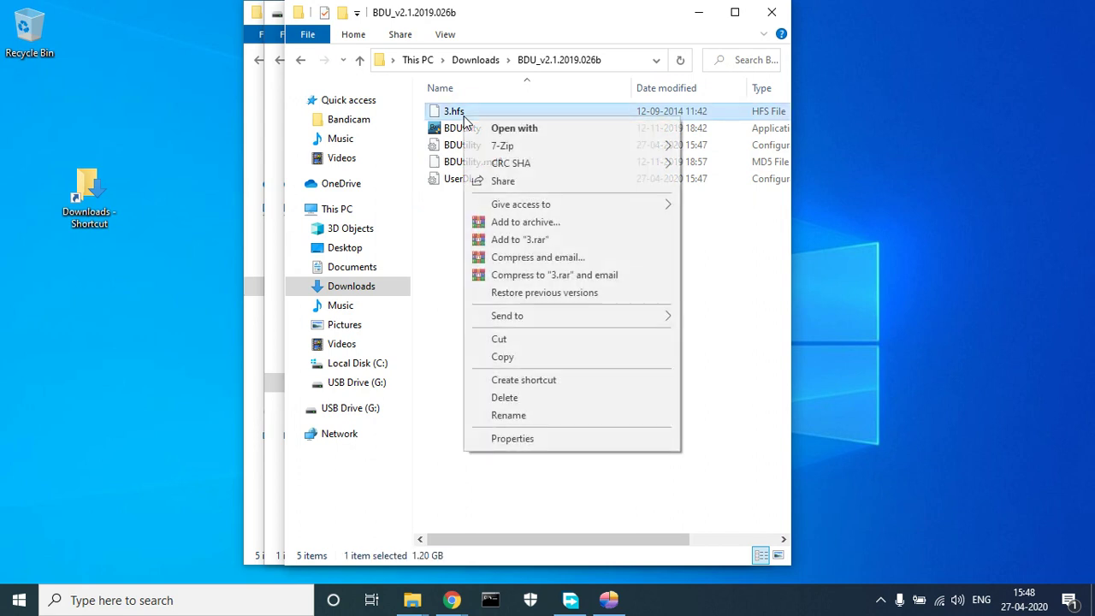
pyautogui.click(510, 415)
pyautogui.write('yosemit')
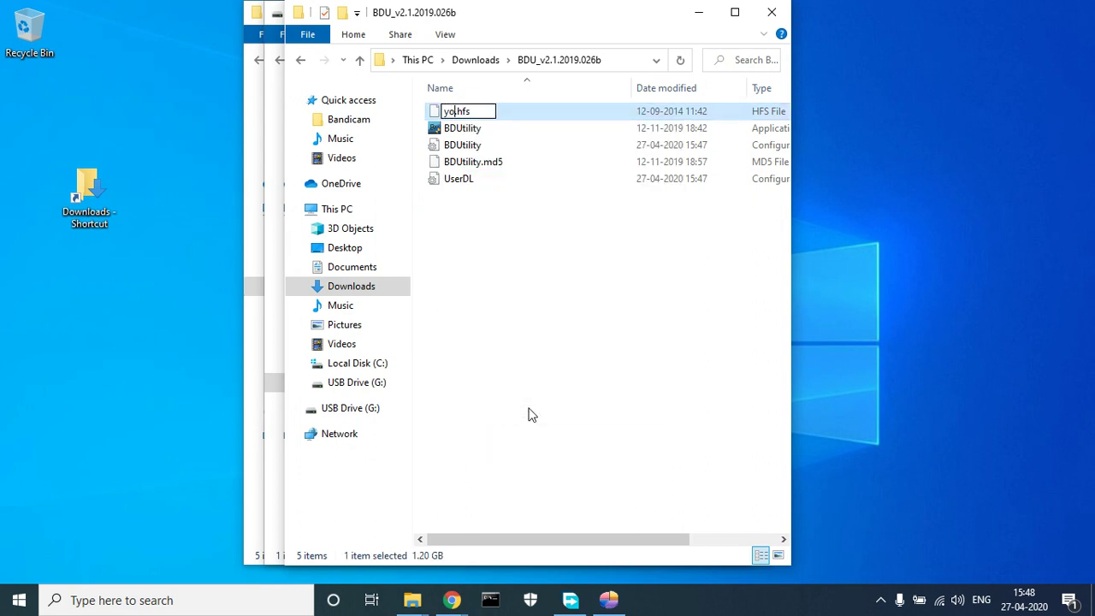
pyautogui.write('e')
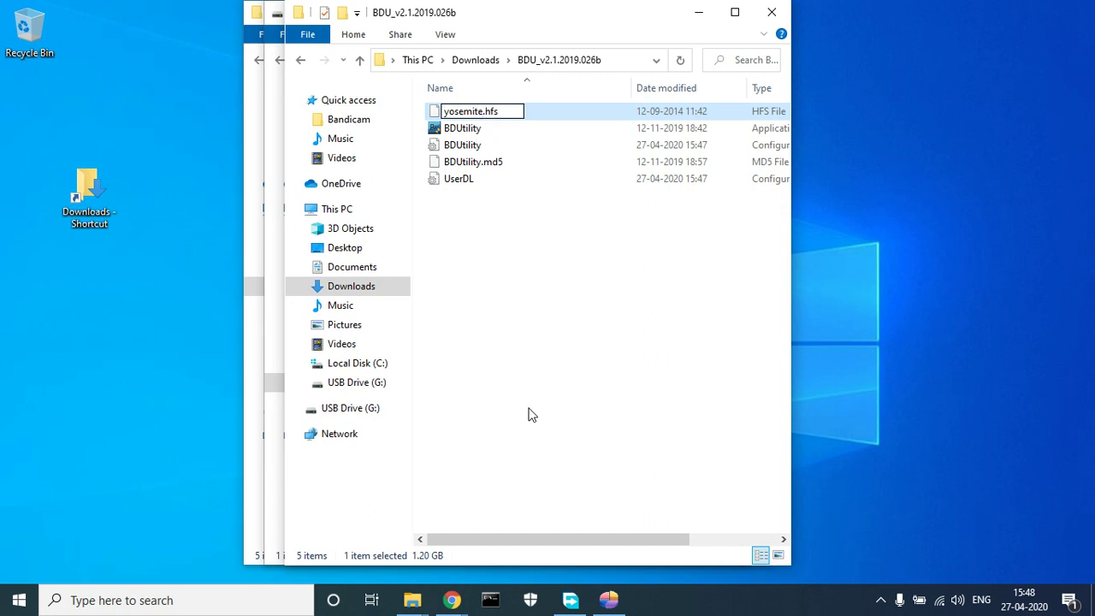
pyautogui.press('Return')
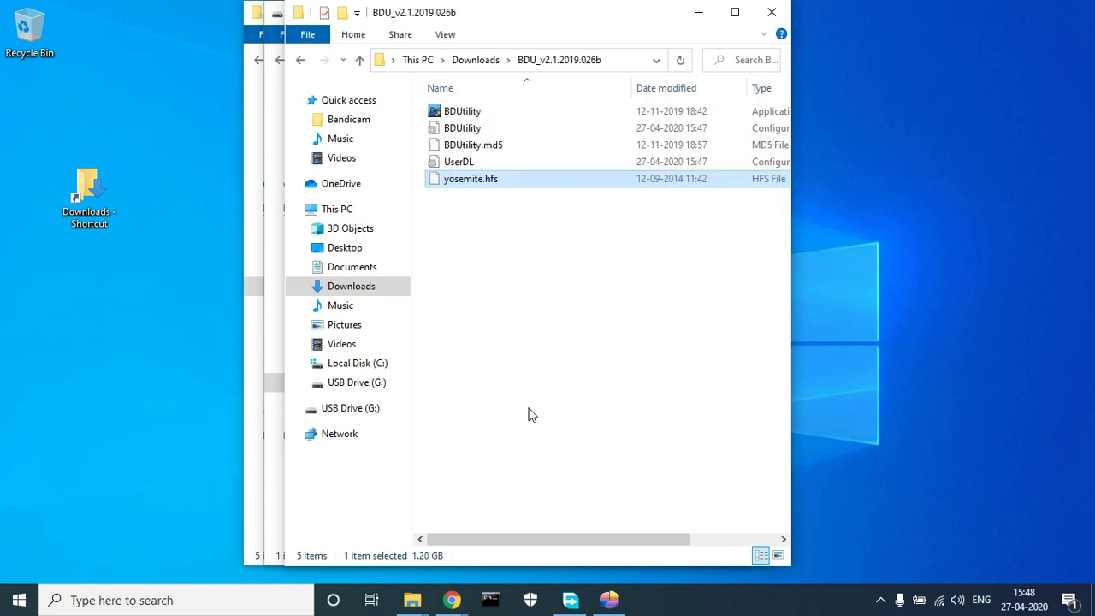
# Copy yosemite.hfs from the BDU_v2.1.2019.026b folder to USB Drive (G:).
pyautogui.click(477, 183)
pyautogui.click(480, 214)
pyautogui.click(483, 184)
pyautogui.click(350, 411)
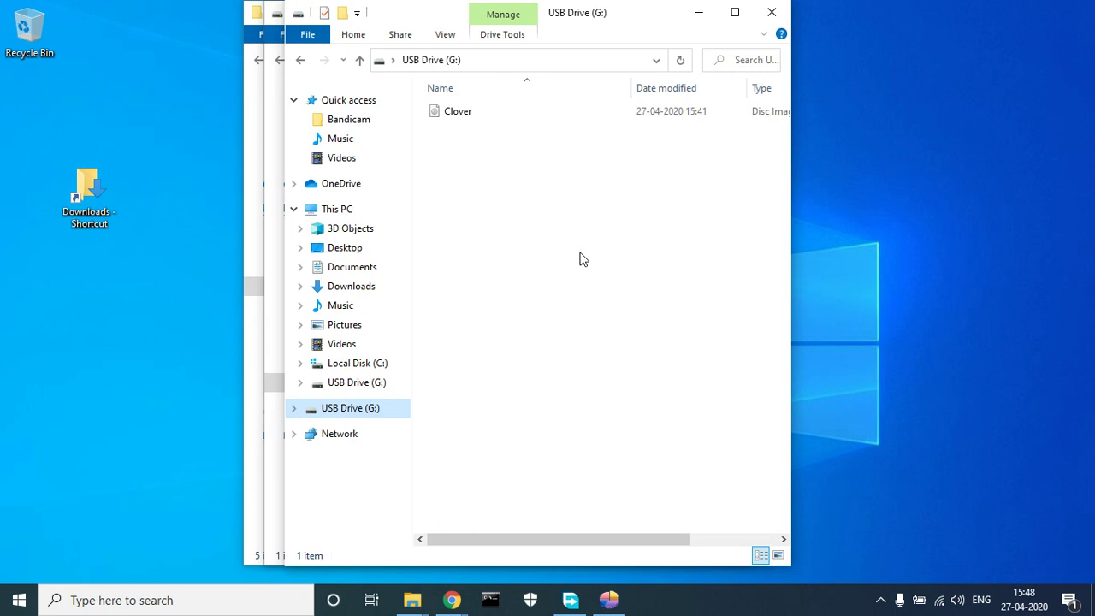
pyautogui.hotkey('ctrl', 'v')
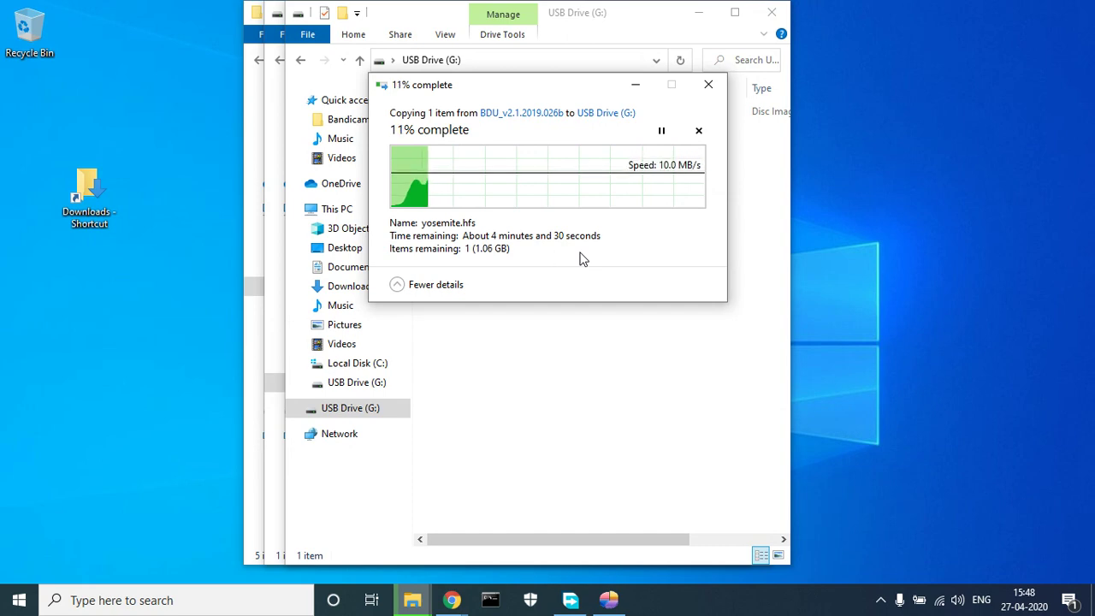
# Maximize the file window and select yosemite.hfs on USB Drive (G:) to check the copied file.
pyautogui.click(738, 15)
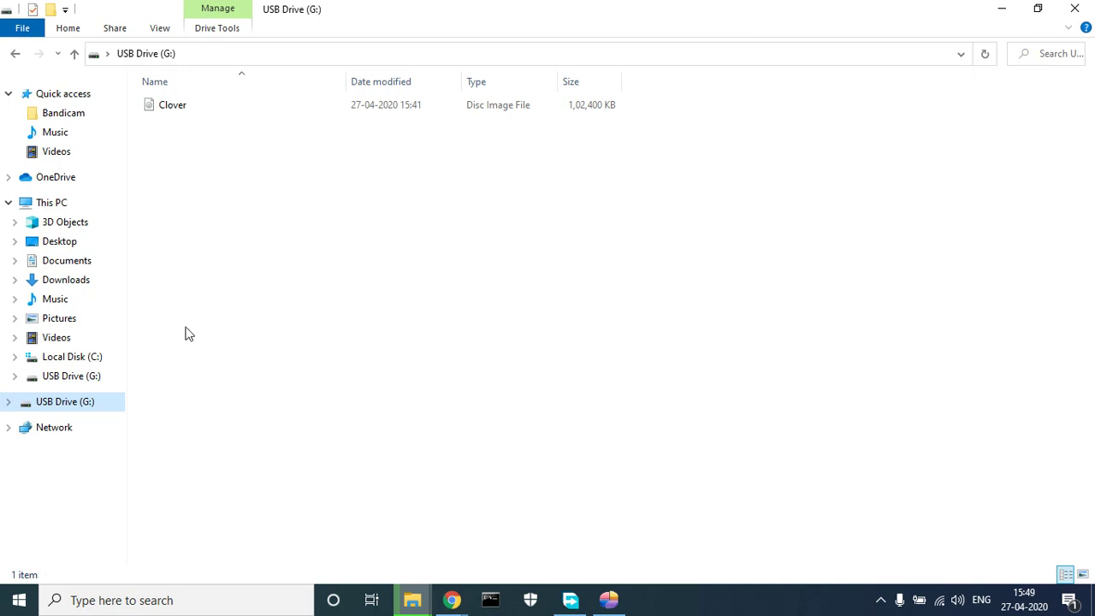
pyautogui.click(84, 379)
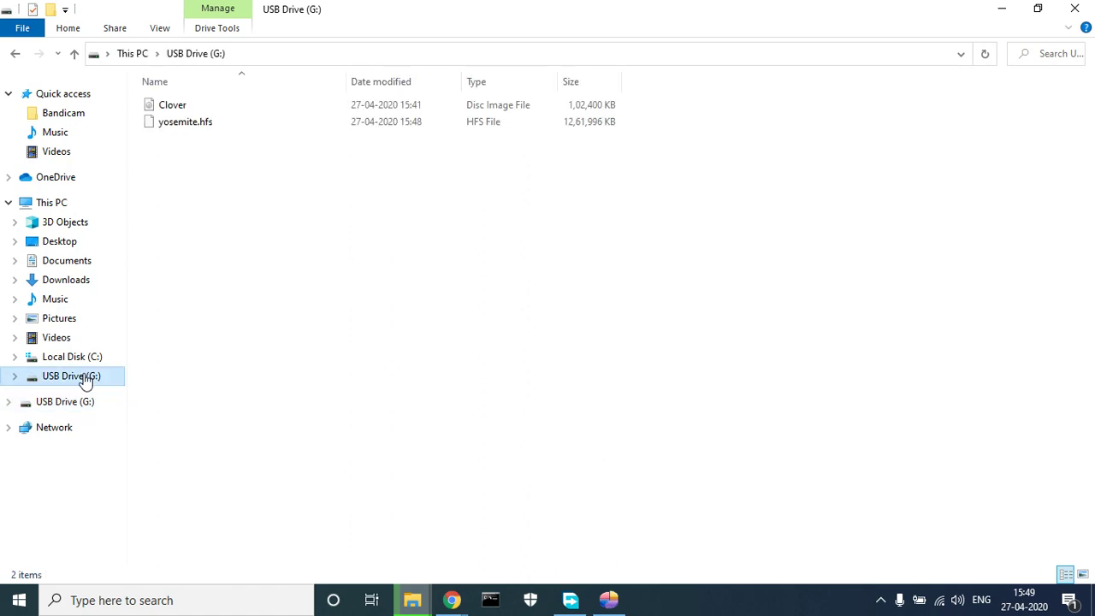
pyautogui.click(205, 125)
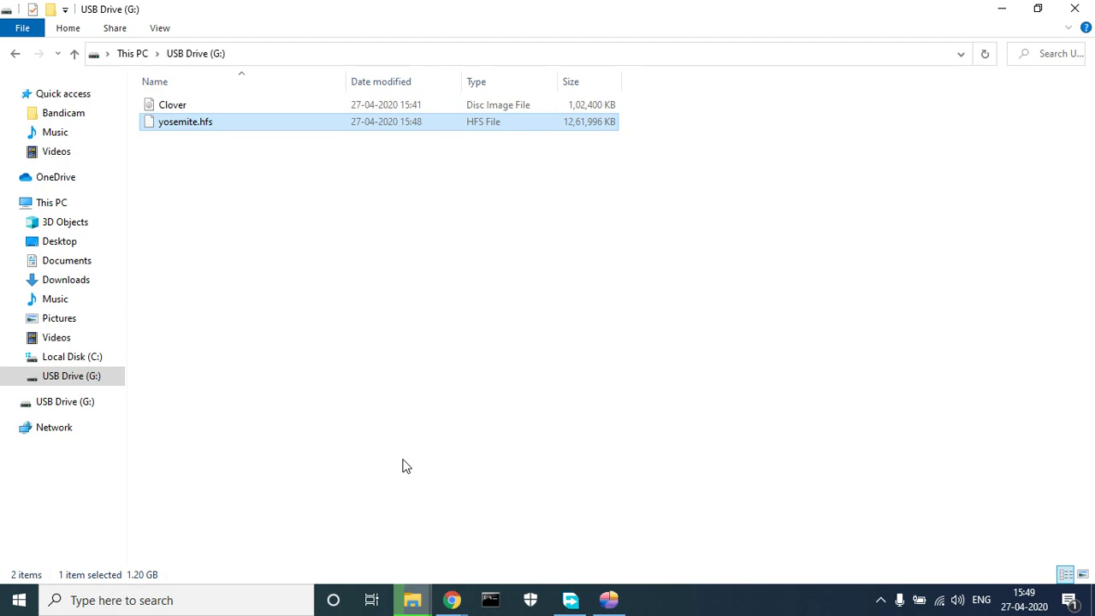
# Bring up the yosemite.hfs copy progress window and hide the screen-sharing notice.
pyautogui.click(413, 599)
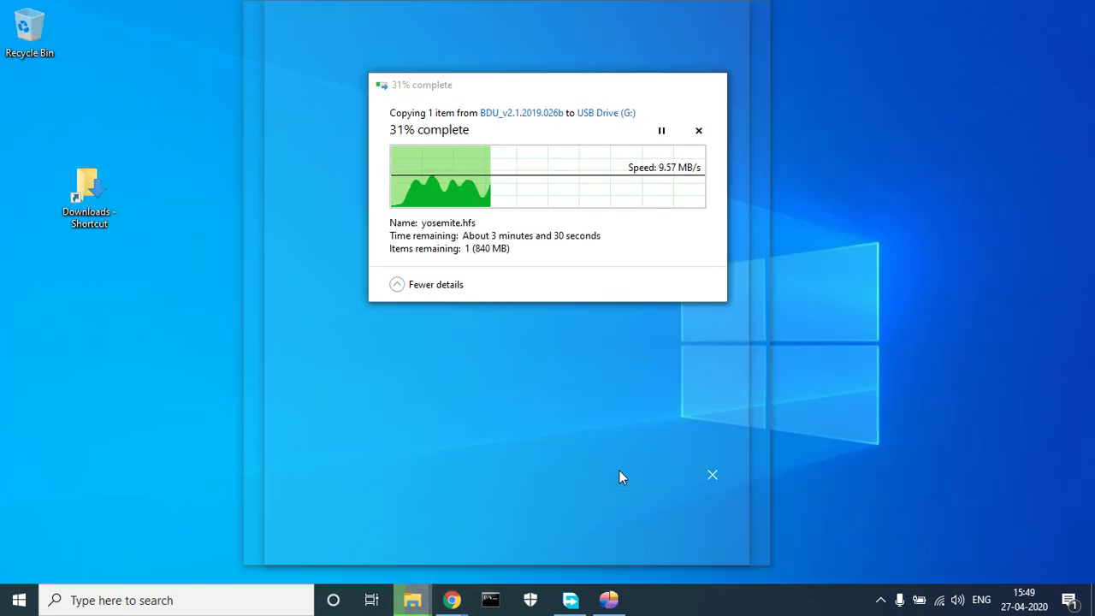
pyautogui.click(618, 470)
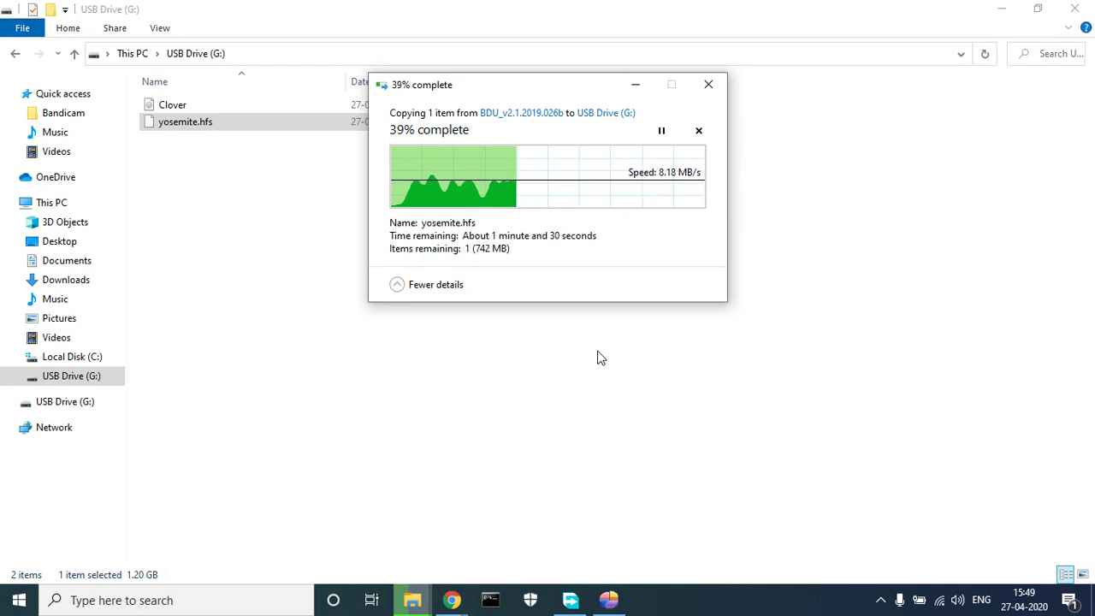
pyautogui.click(449, 599)
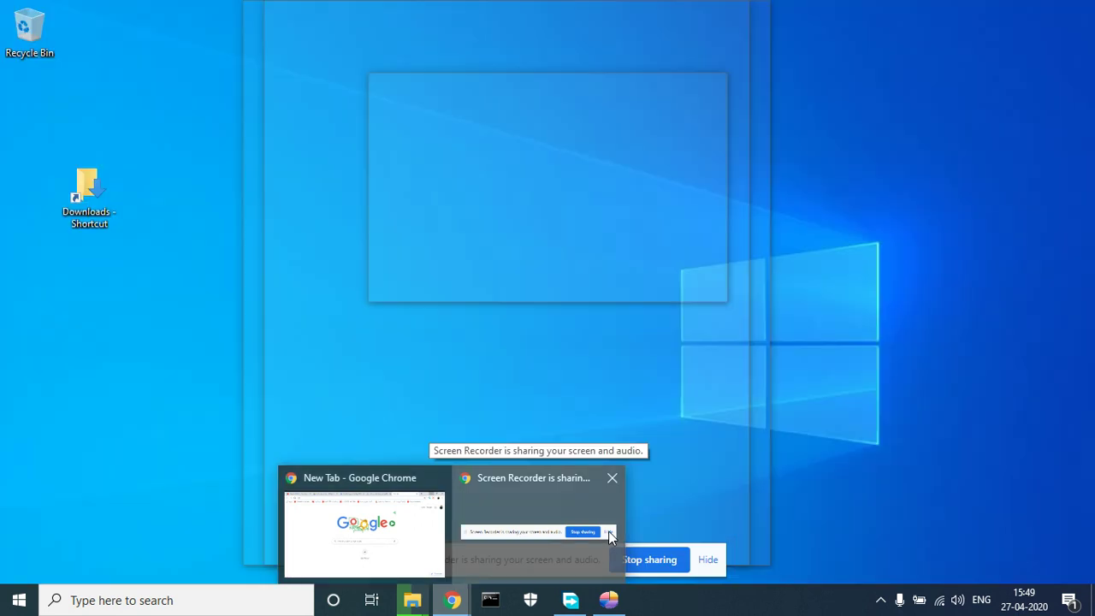
pyautogui.click(609, 533)
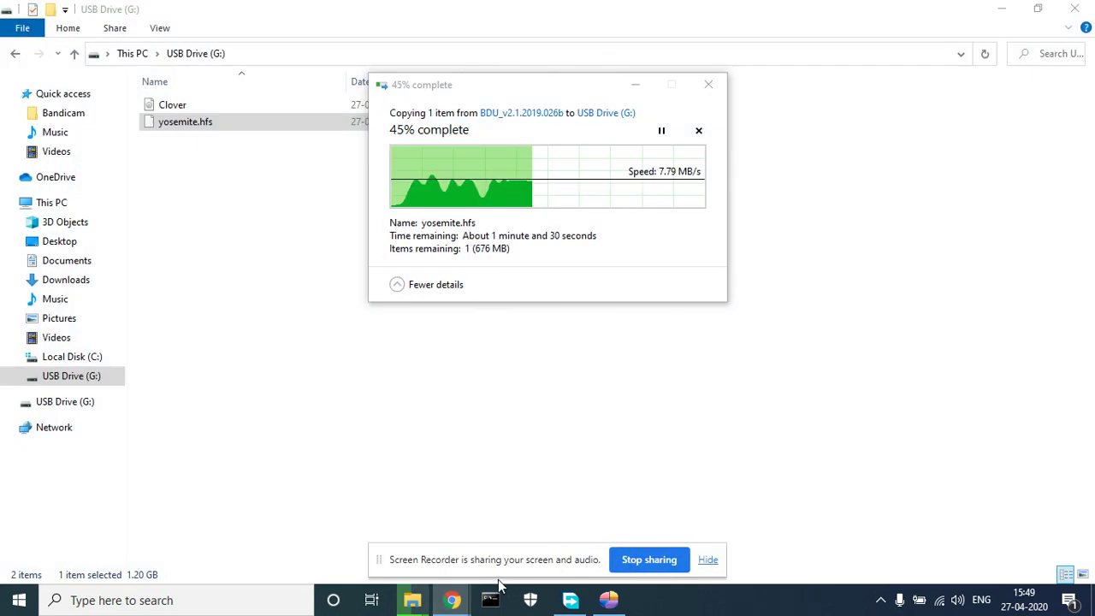
pyautogui.click(709, 560)
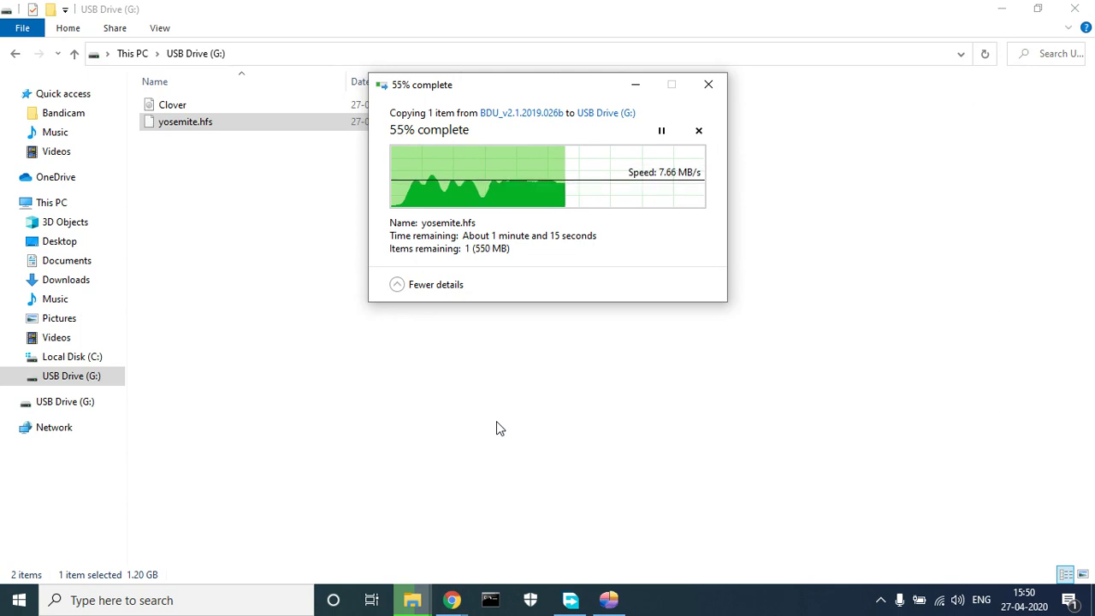
# Switch to Chrome, search Google for "bootloader flags", and open the Hackintosh Boot Flags article on fitzweekly.com.
pyautogui.click(454, 601)
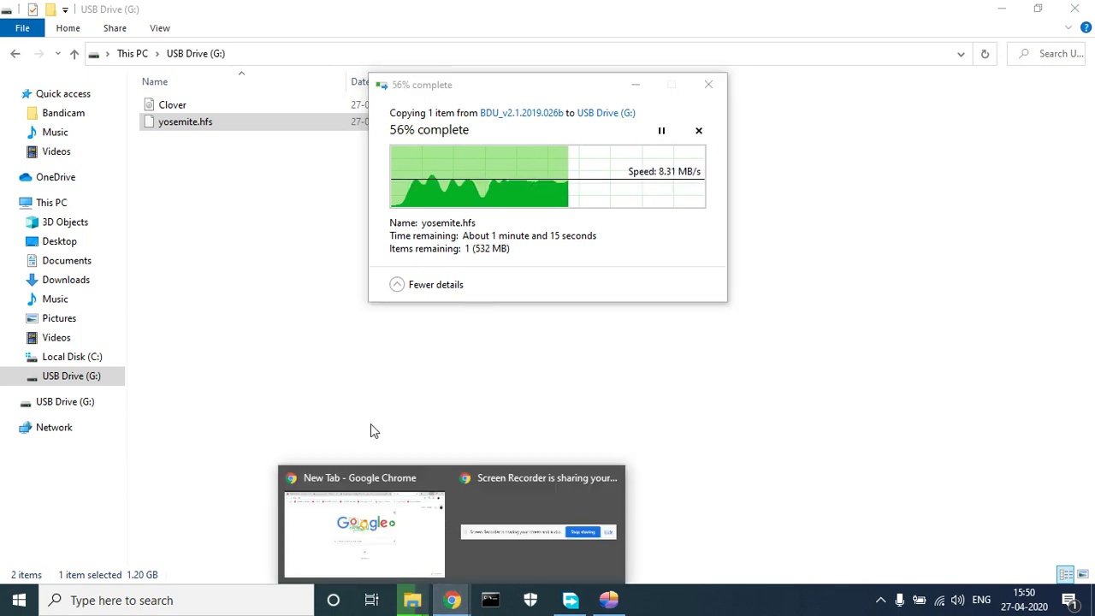
pyautogui.click(355, 492)
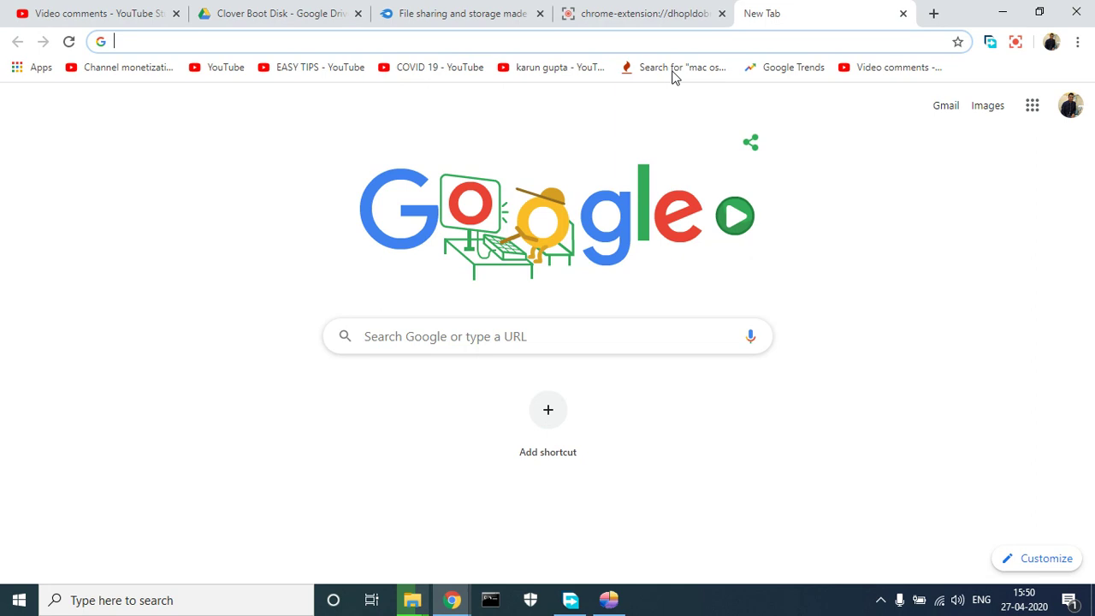
pyautogui.click(752, 42)
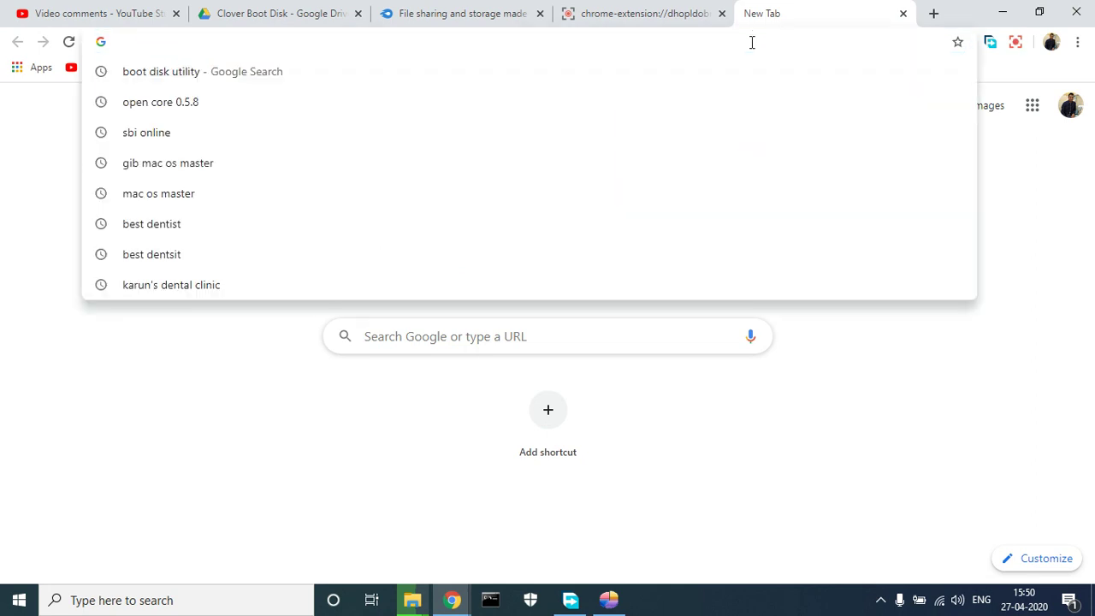
pyautogui.write('boot')
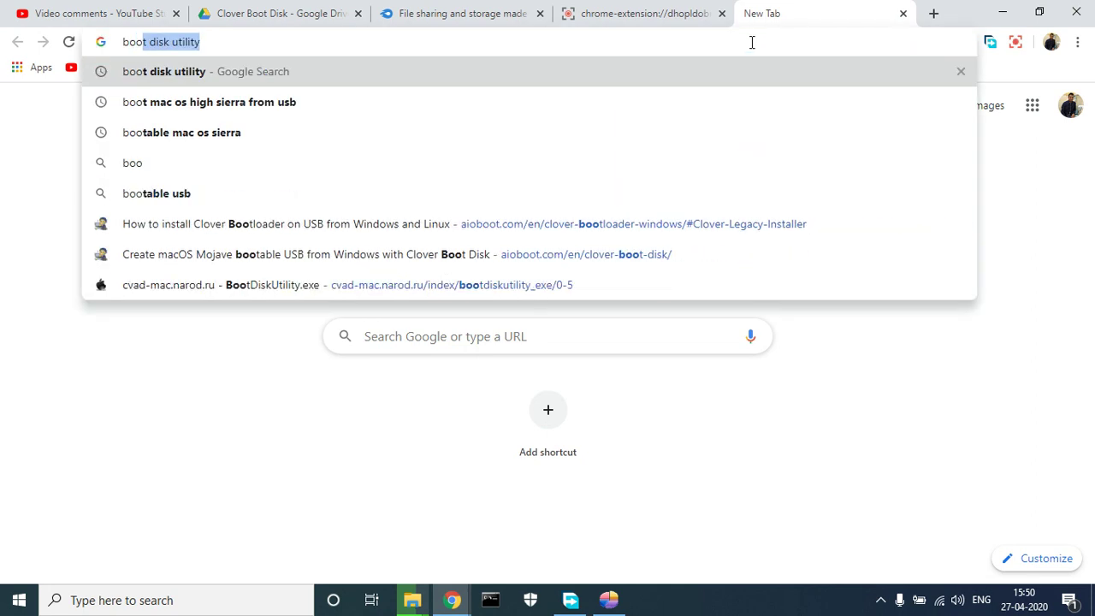
pyautogui.write('lo')
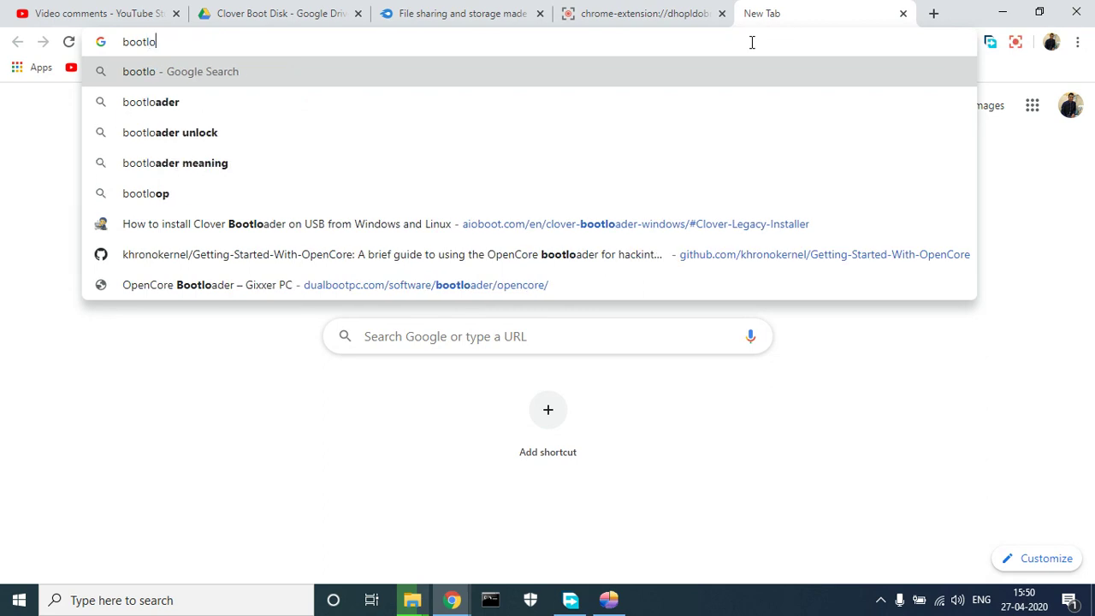
pyautogui.write('ader flags')
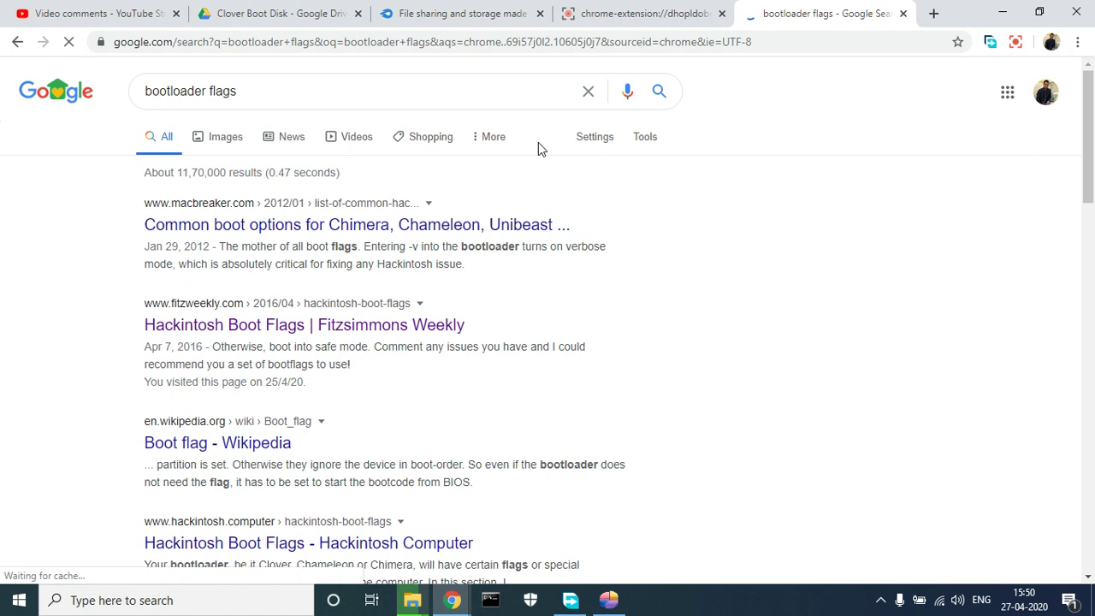
pyautogui.click(335, 330)
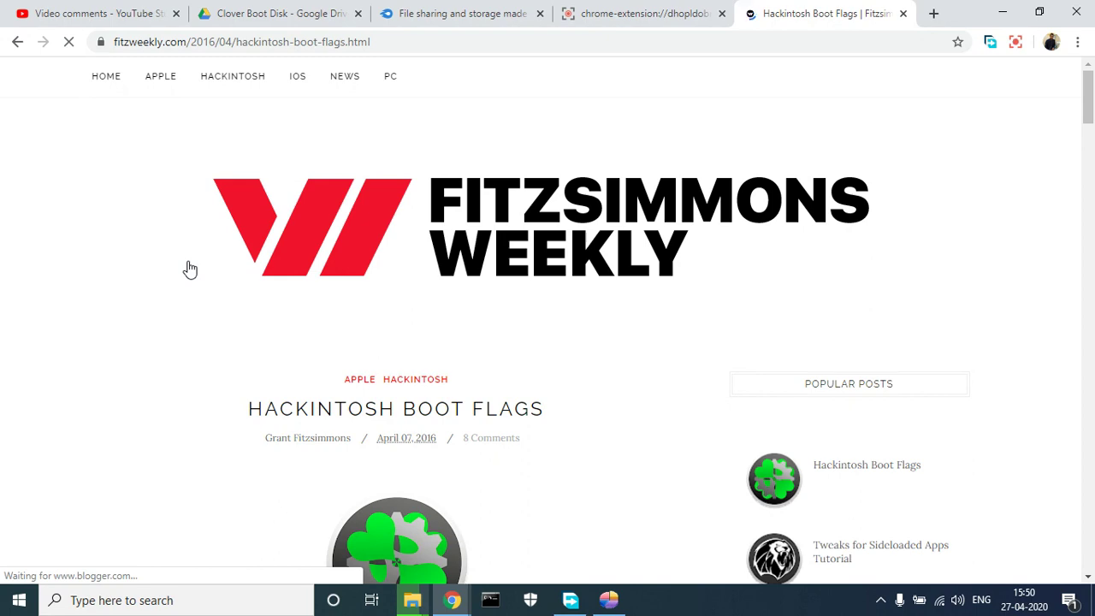
# Read through the article's list of boot flags, from verbose and safe mode to the NVIDIA, kext and rootless options.
pyautogui.scroll(-5, 188, 267)
pyautogui.scroll(-6, 188, 268)
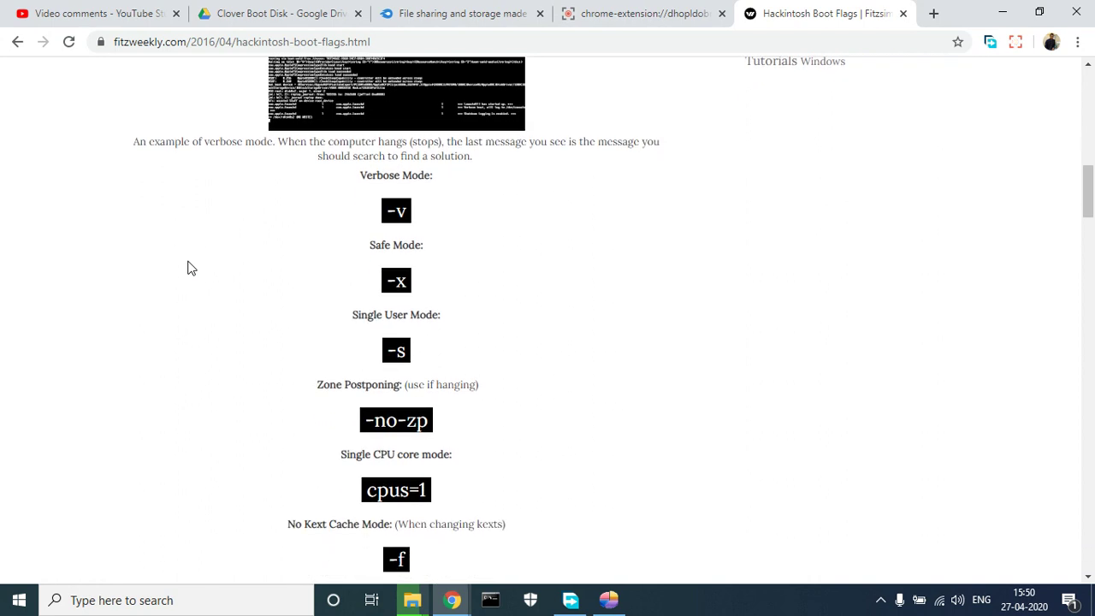
pyautogui.scroll(-1, 191, 268)
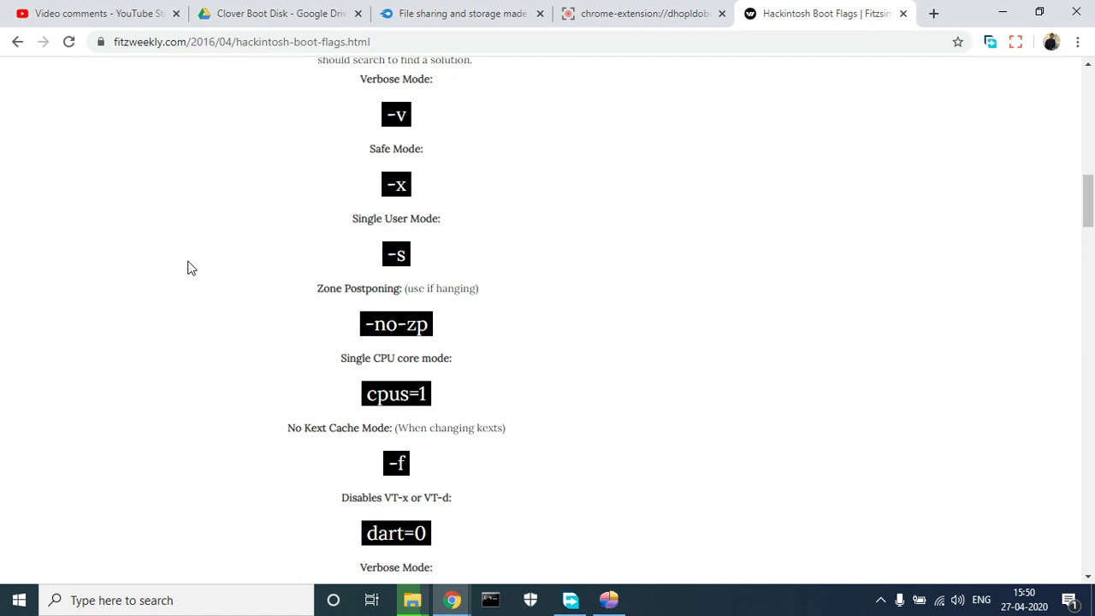
pyautogui.scroll(-2, 190, 268)
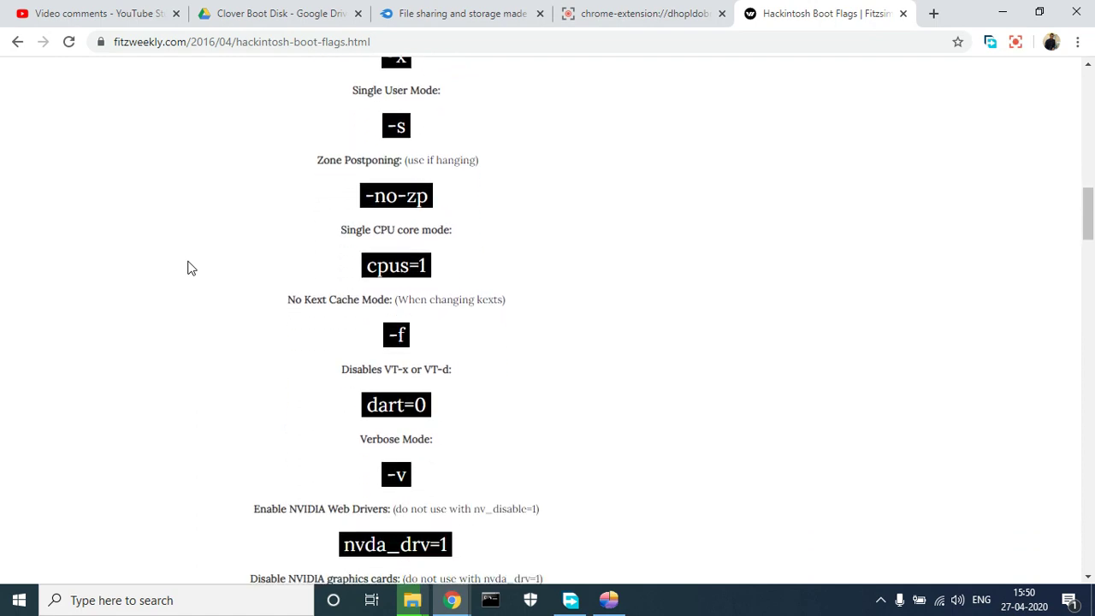
pyautogui.scroll(-1, 191, 268)
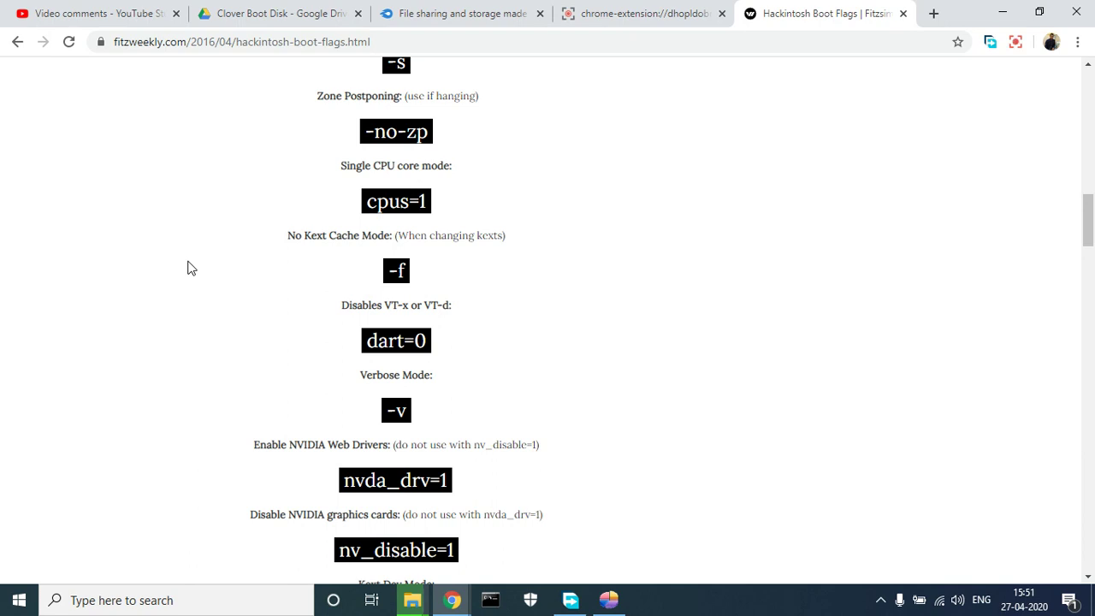
pyautogui.scroll(-1, 190, 268)
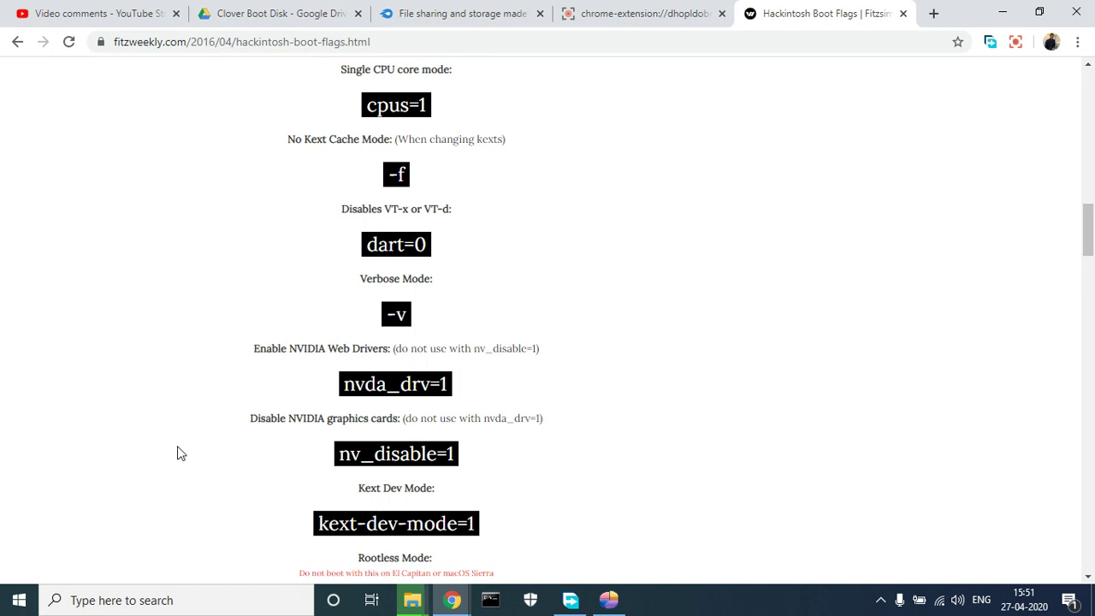
pyautogui.scroll(-1, 180, 454)
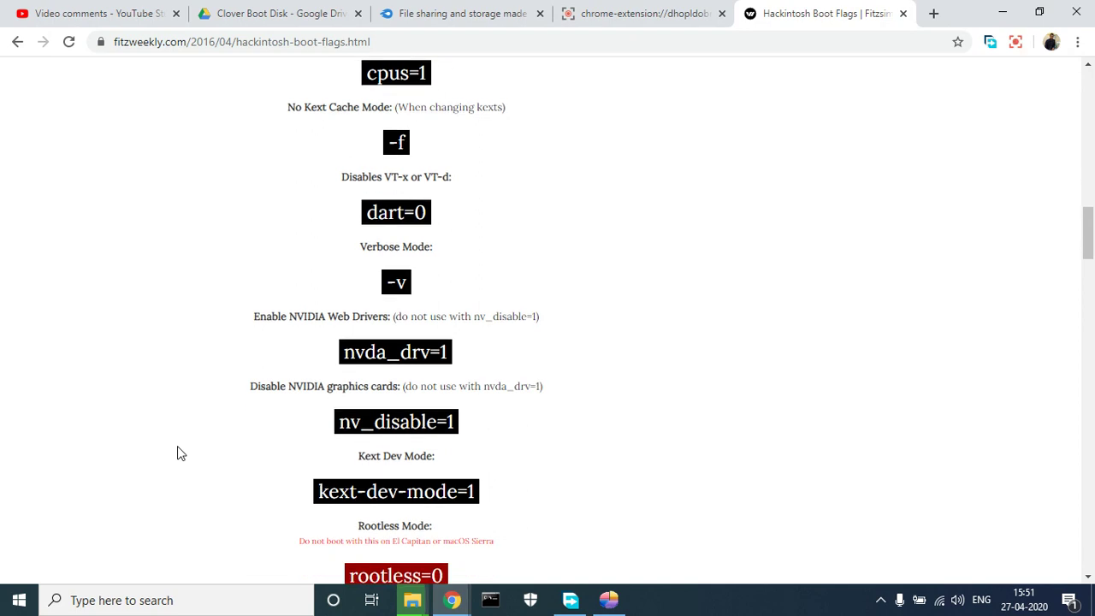
pyautogui.scroll(-1, 177, 445)
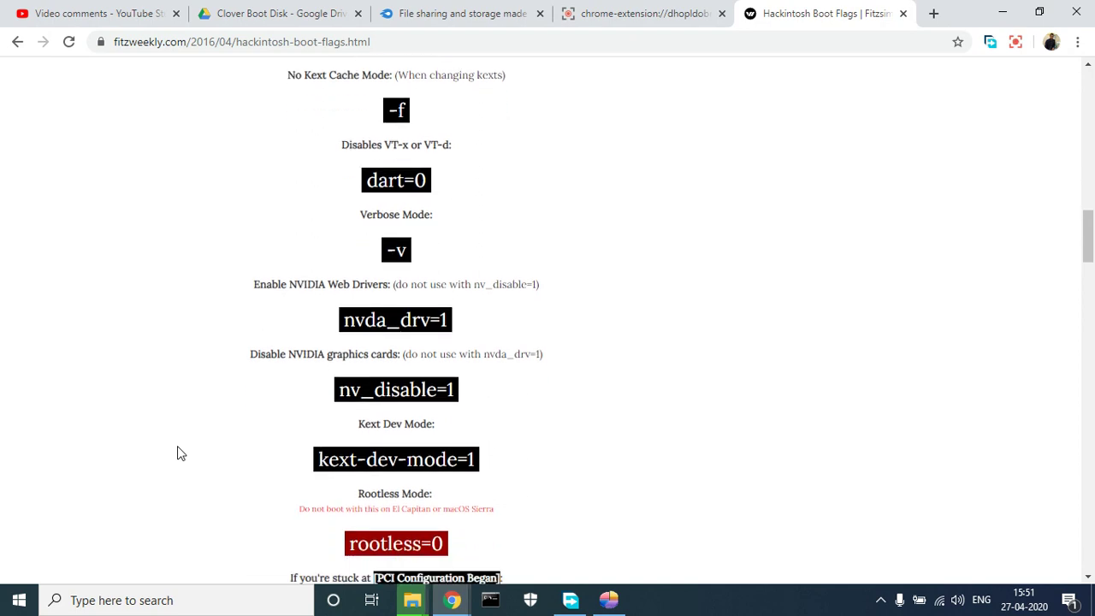
pyautogui.scroll(-2, 177, 445)
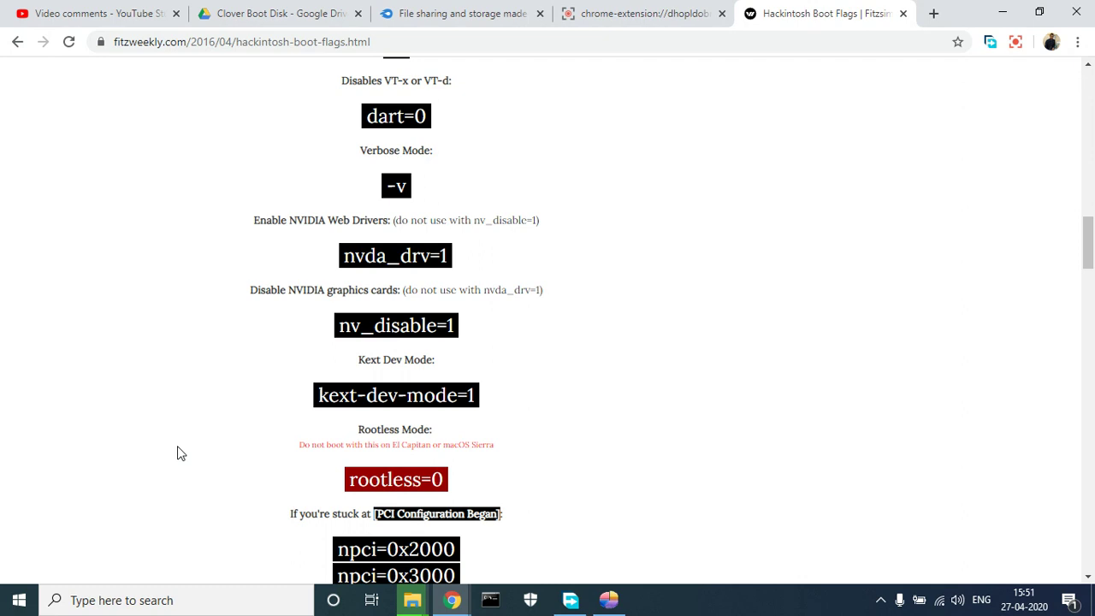
pyautogui.scroll(-3, 177, 445)
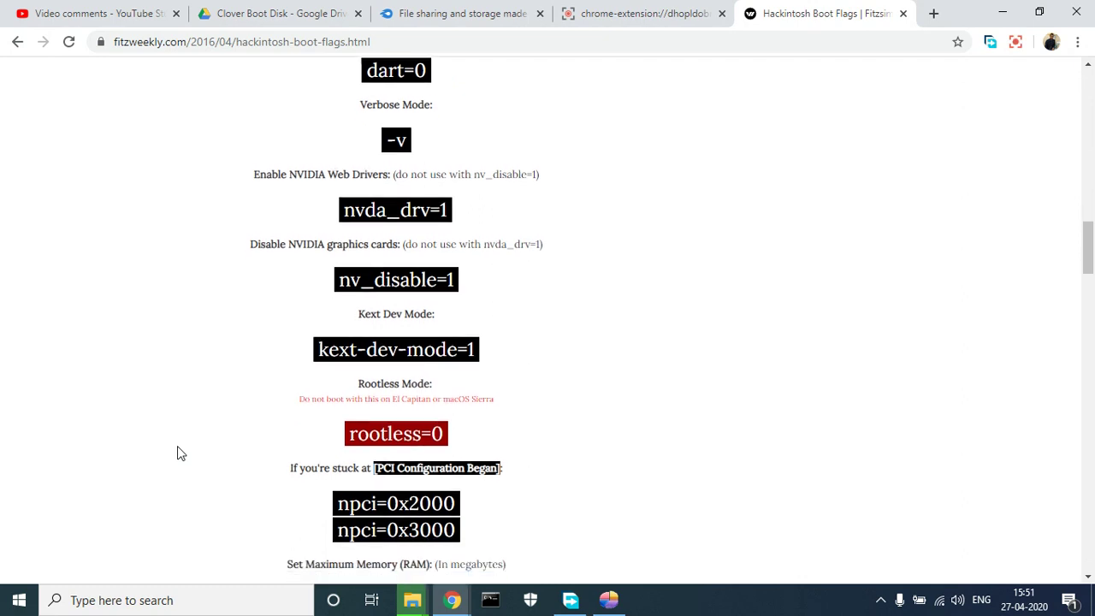
# Examine the article's maximum memory flags, troubleshooting strings and common issues, and return to the flag list.
pyautogui.scroll(-5, 177, 446)
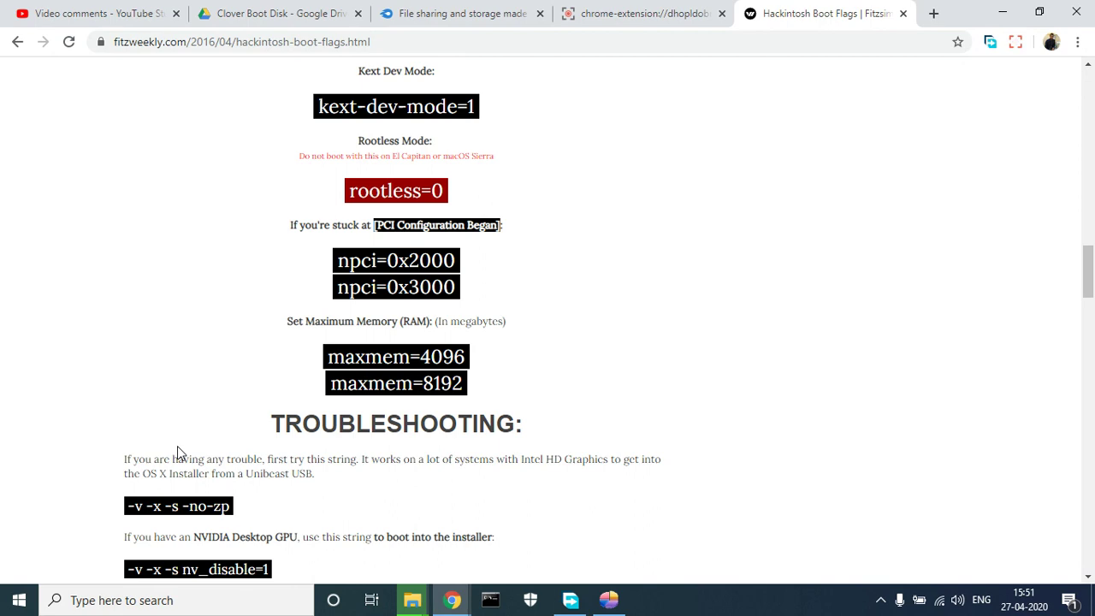
pyautogui.scroll(-1, 177, 446)
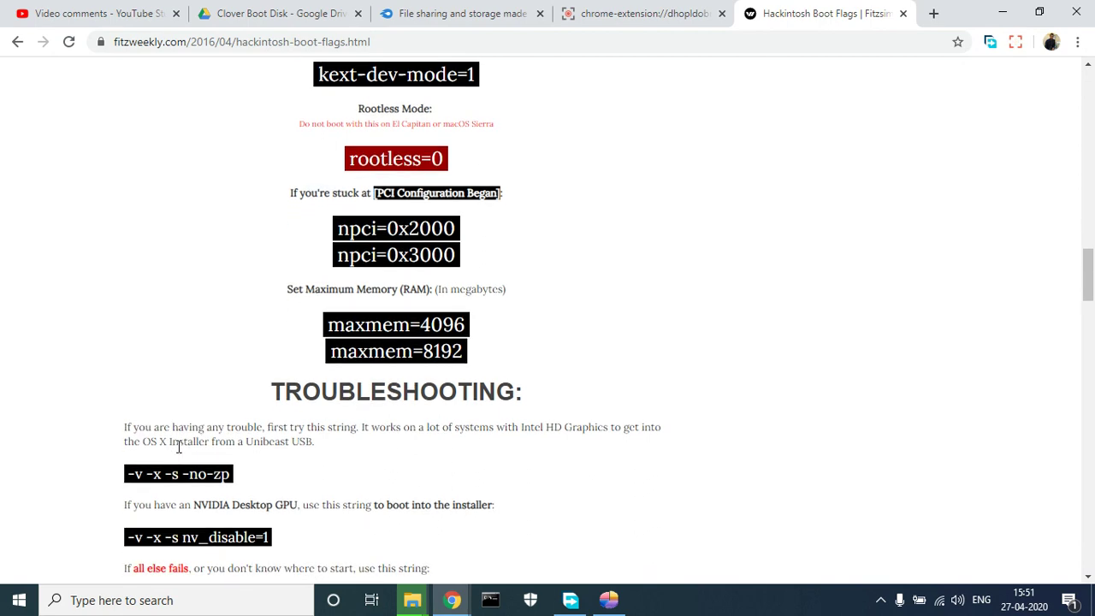
pyautogui.scroll(-4, 177, 446)
pyautogui.scroll(-2, 177, 445)
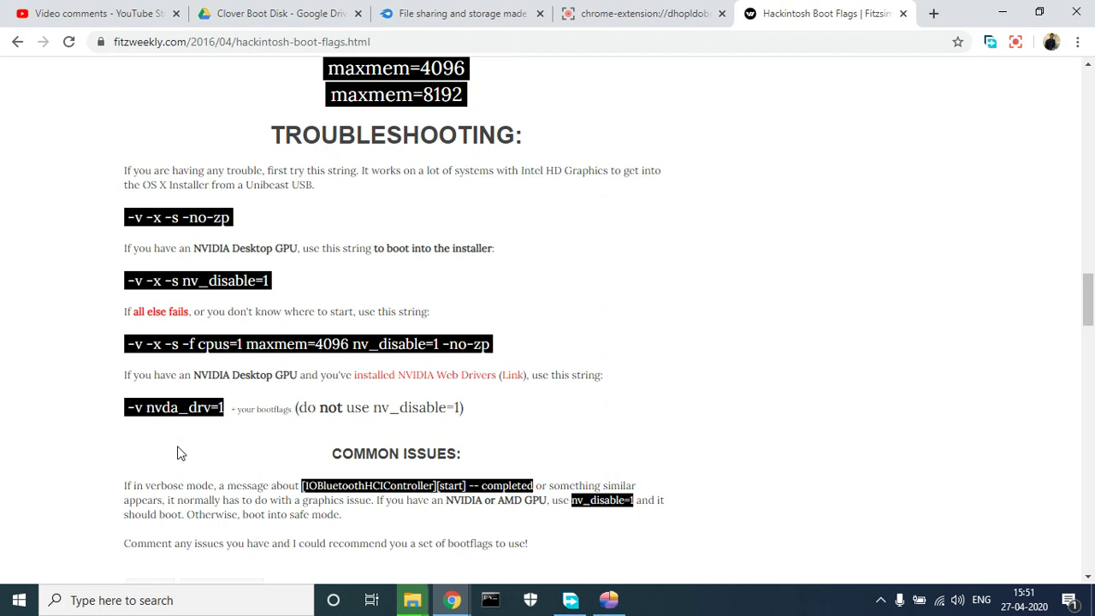
pyautogui.scroll(-2, 177, 452)
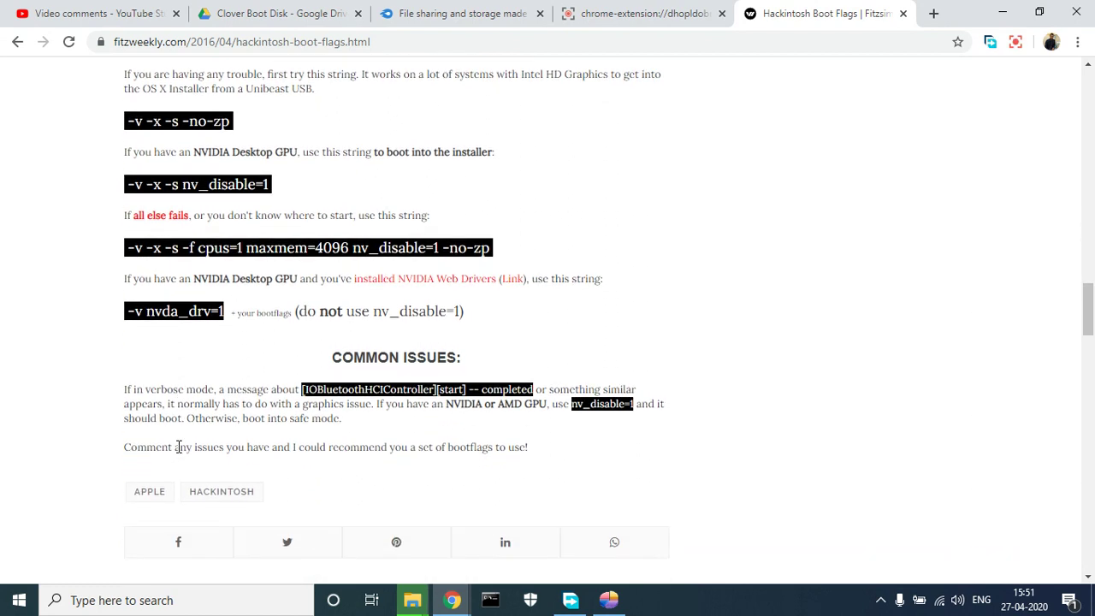
pyautogui.scroll(2, 177, 446)
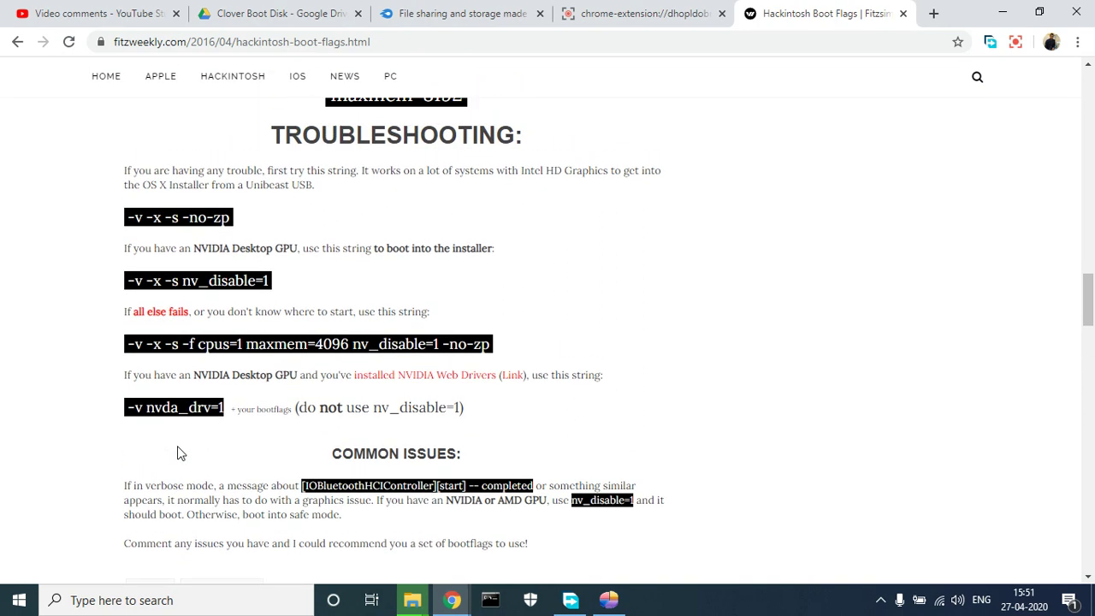
pyautogui.scroll(3, 178, 446)
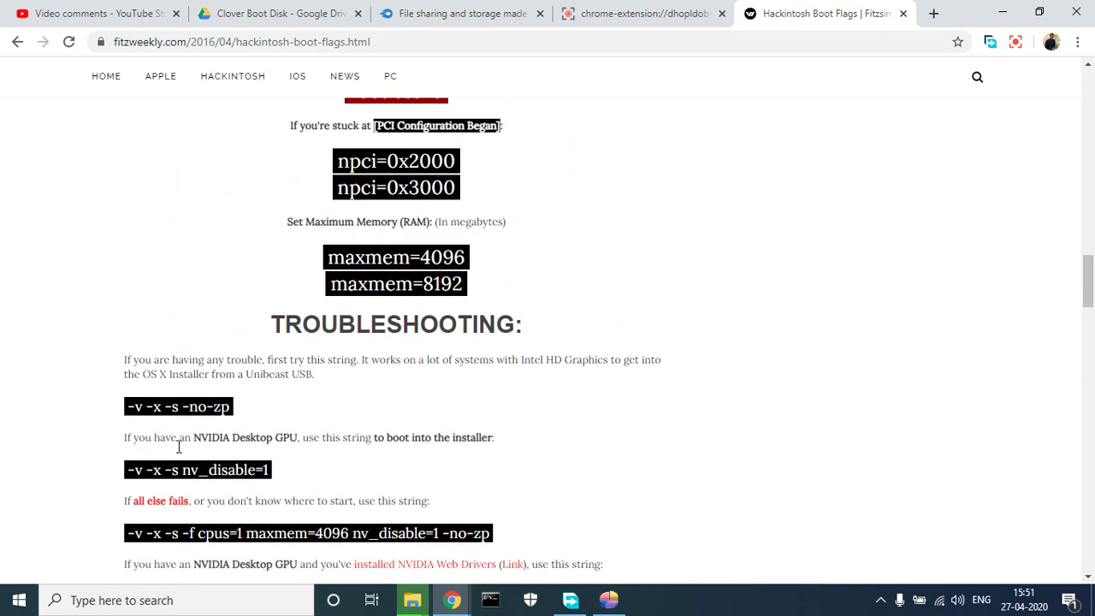
pyautogui.scroll(3, 178, 446)
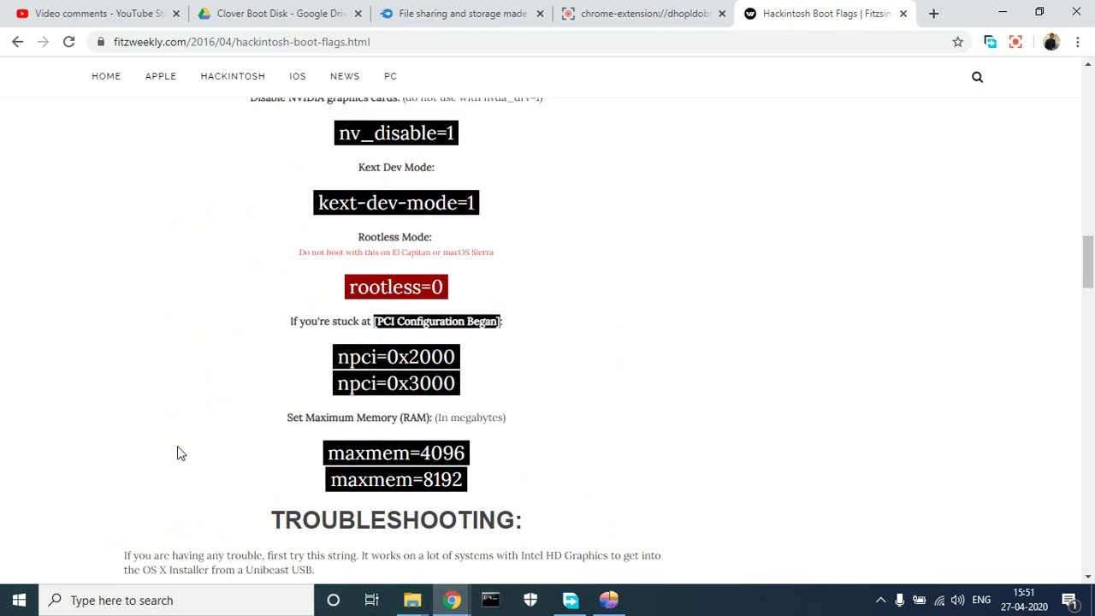
pyautogui.scroll(1, 177, 452)
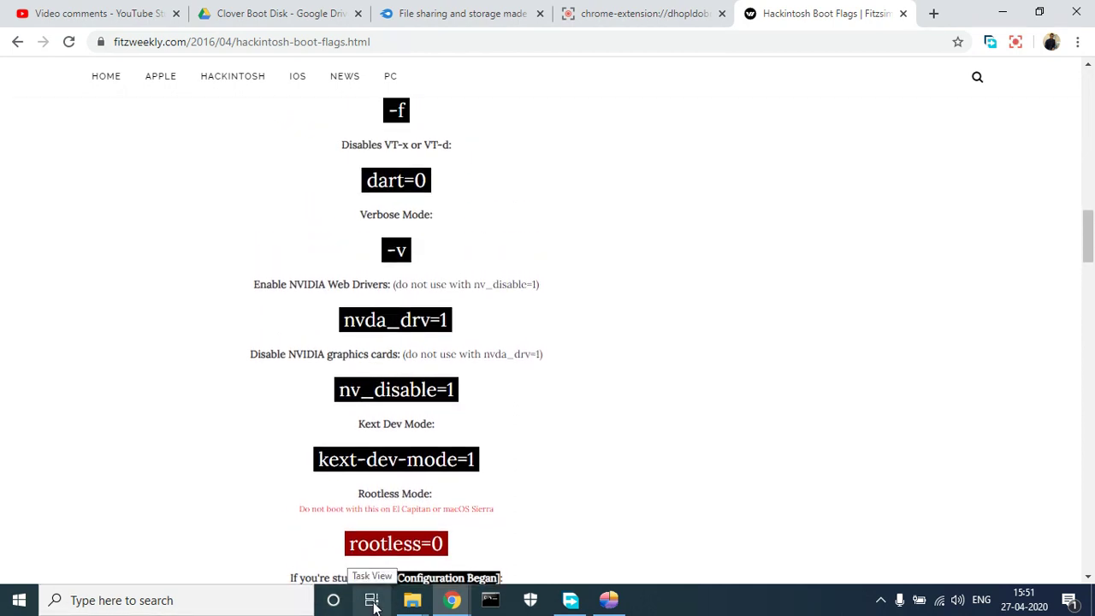
# Switch to File Explorer to check Clover and yosemite.hfs on USB Drive (G:), and minimize that window.
pyautogui.click(414, 601)
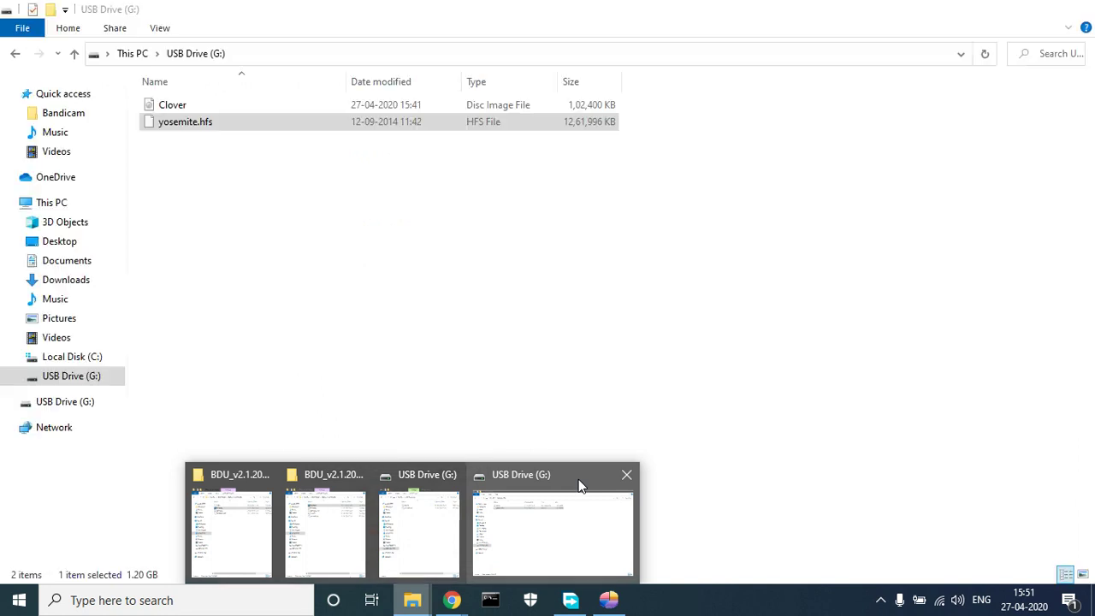
pyautogui.click(580, 484)
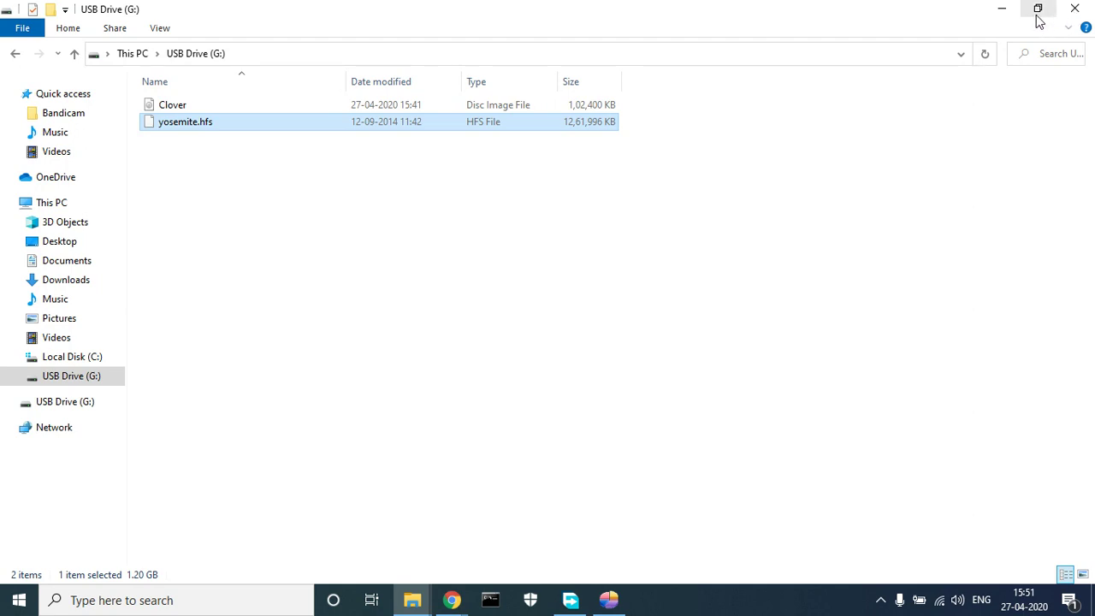
pyautogui.click(1004, 10)
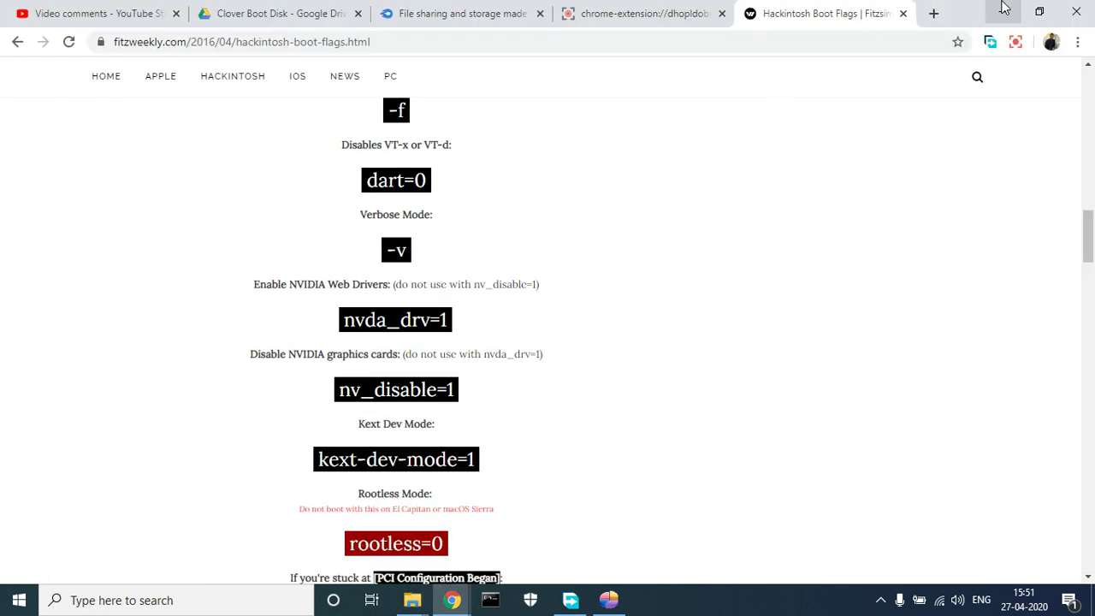
# Minimize the browser and launch PartIMGMapper from the Downloads folder through its desktop shortcut.
pyautogui.click(1004, 10)
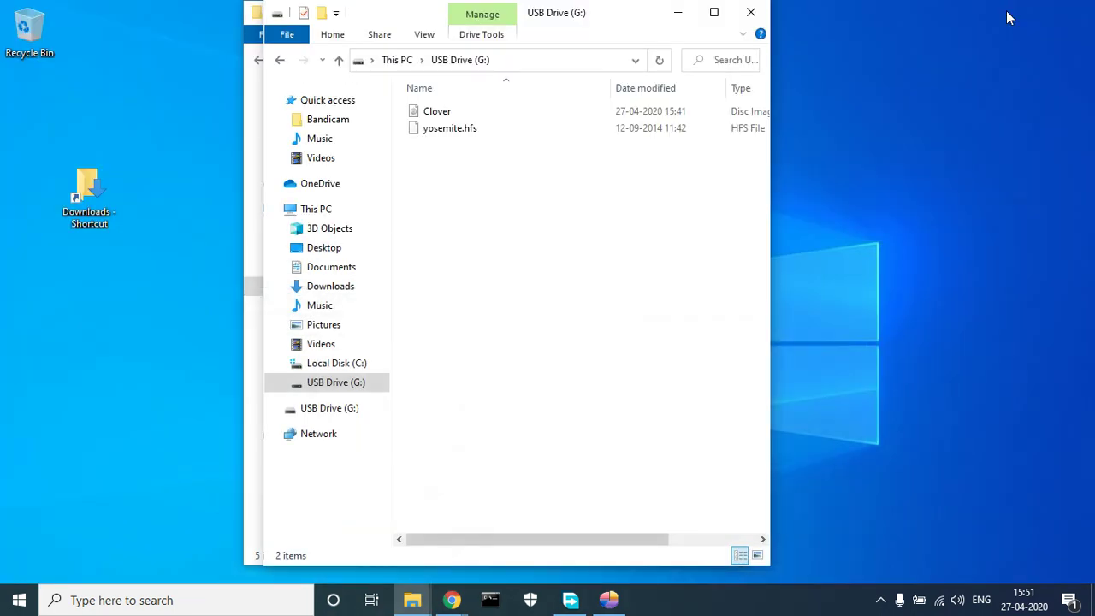
pyautogui.doubleClick(85, 188)
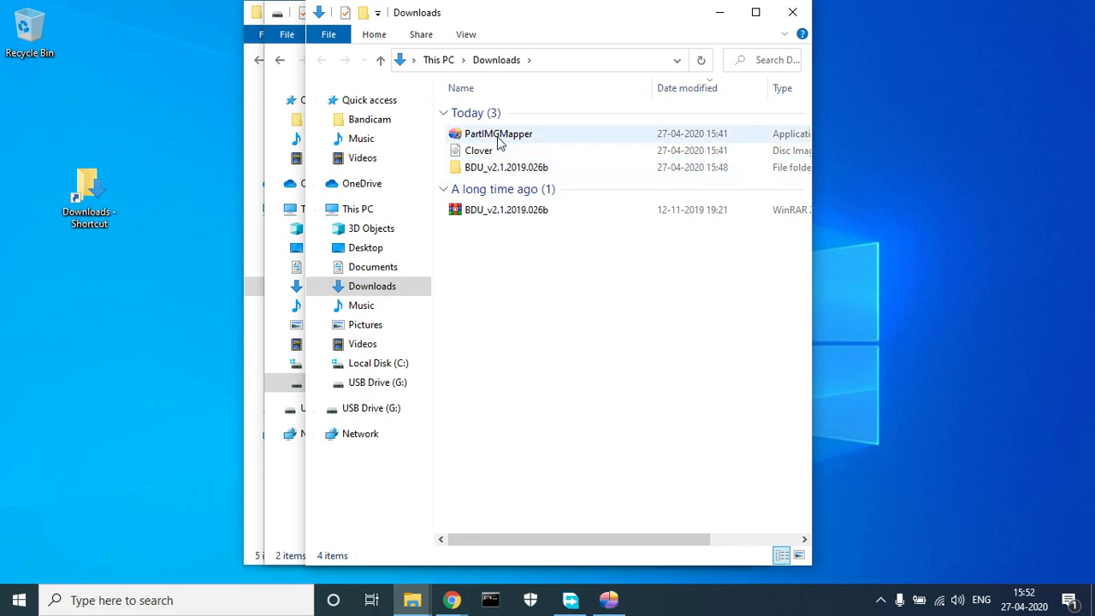
pyautogui.doubleClick(499, 137)
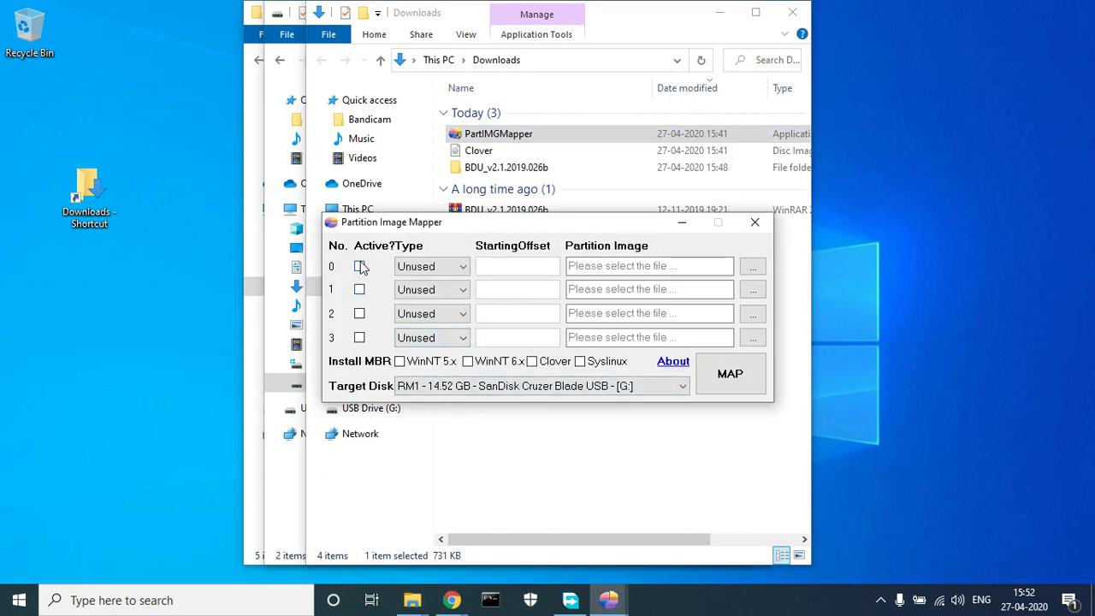
# Make partition 0 active with type FAT32 and assign Clover.img from USB Drive (G:) as its partition image.
pyautogui.click(436, 272)
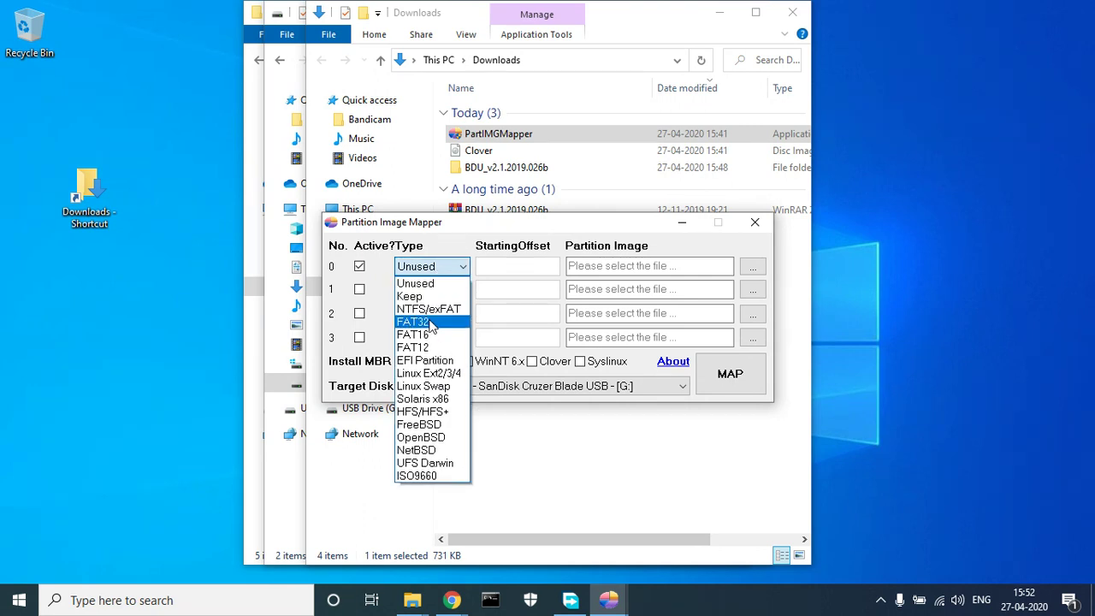
pyautogui.click(432, 324)
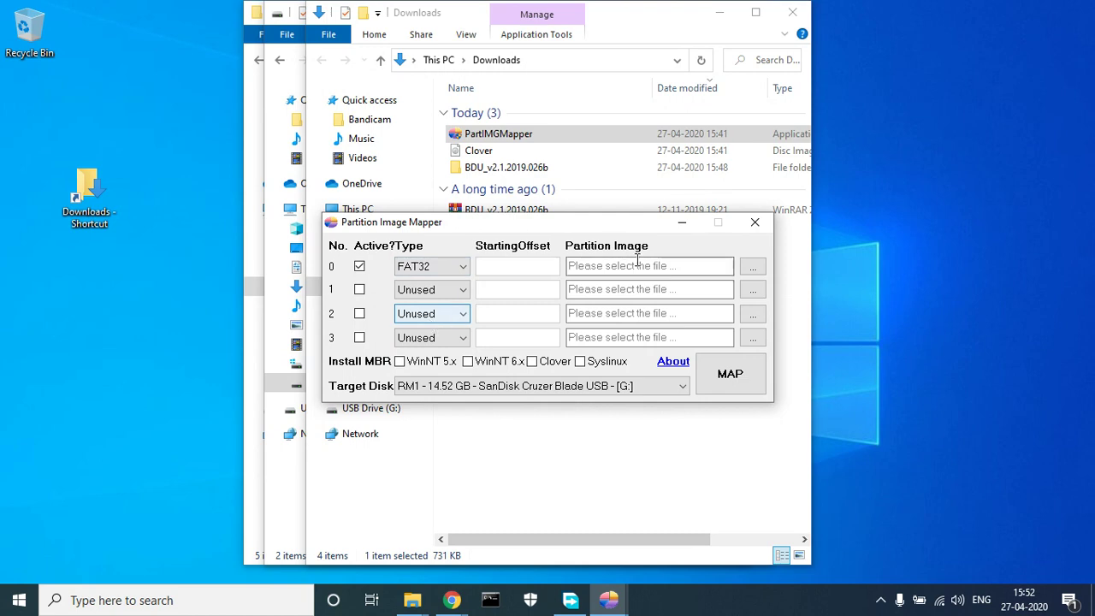
pyautogui.click(750, 270)
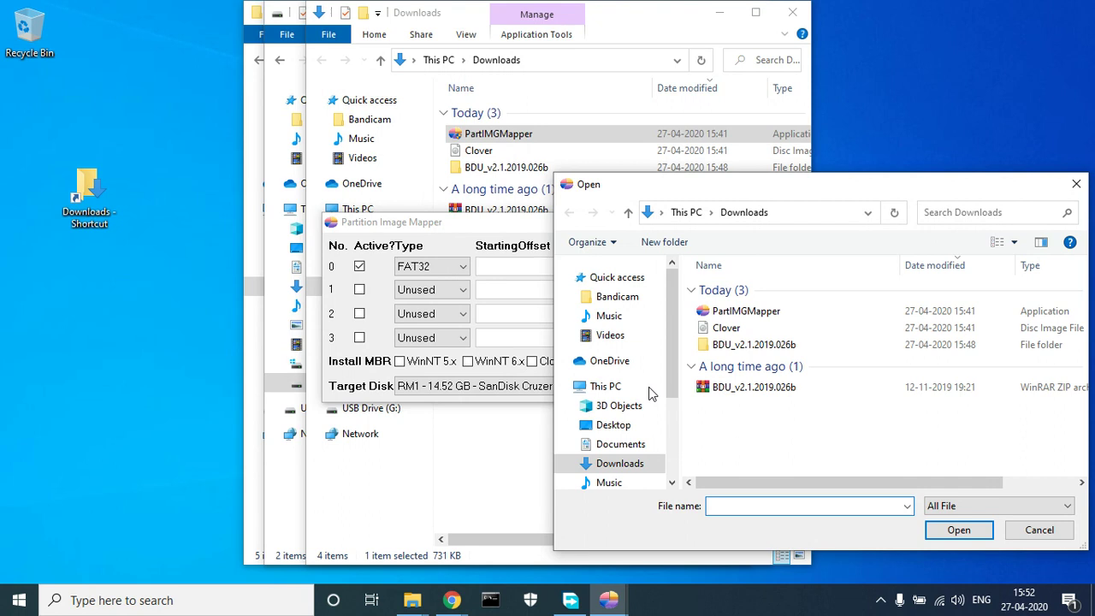
pyautogui.click(672, 482)
pyautogui.click(671, 484)
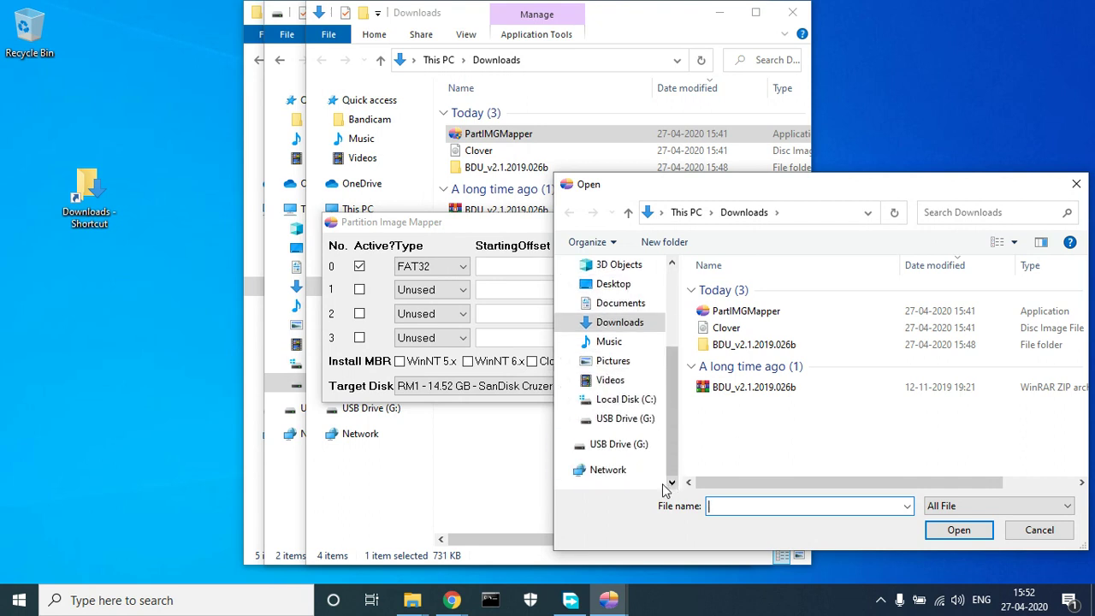
pyautogui.click(630, 452)
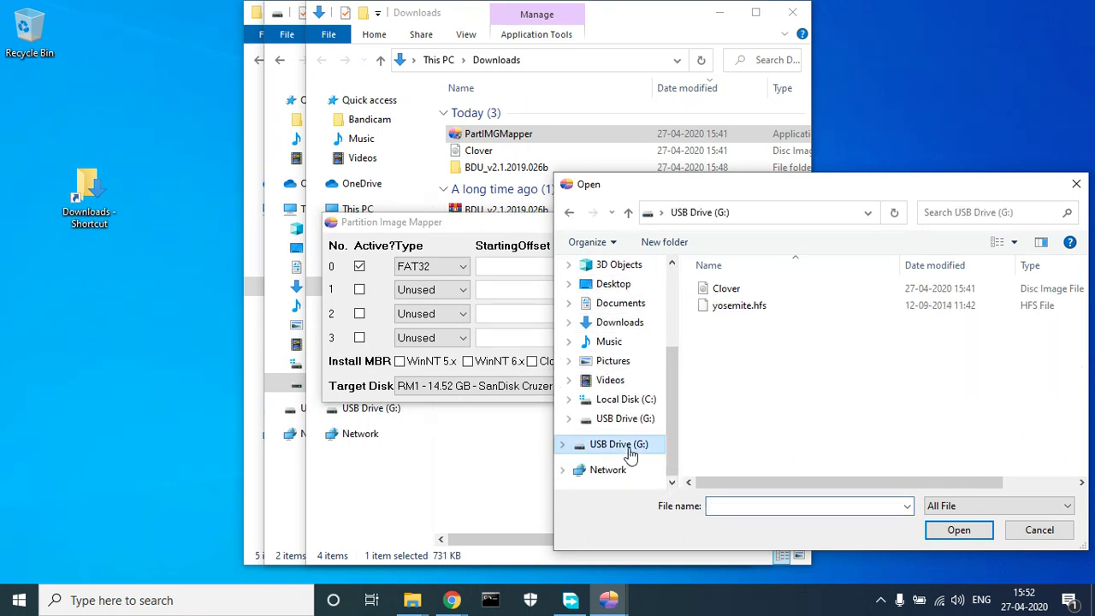
pyautogui.click(752, 295)
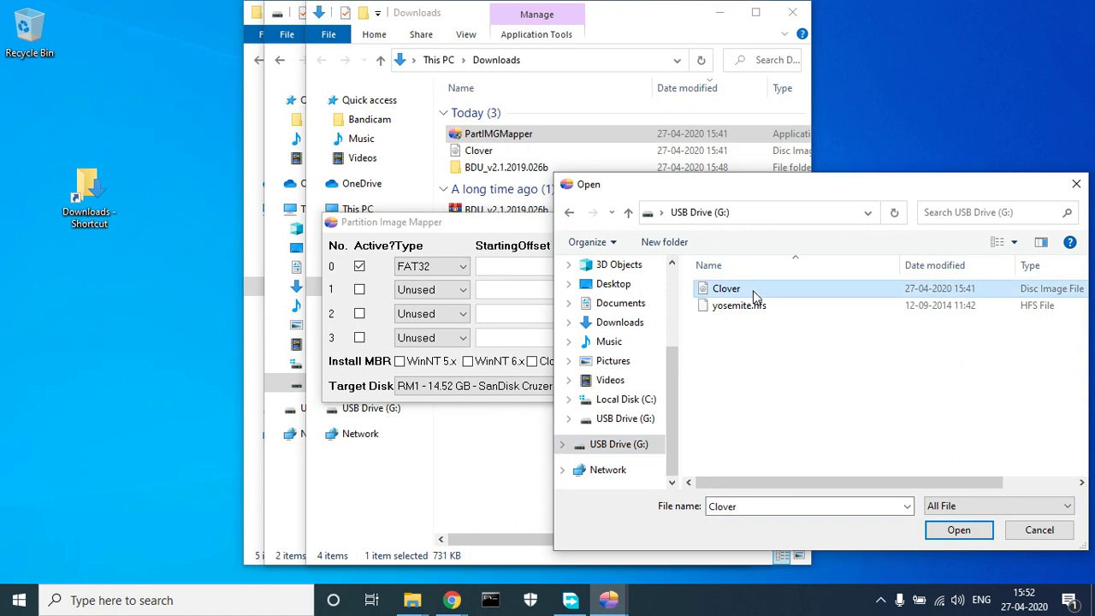
pyautogui.click(956, 531)
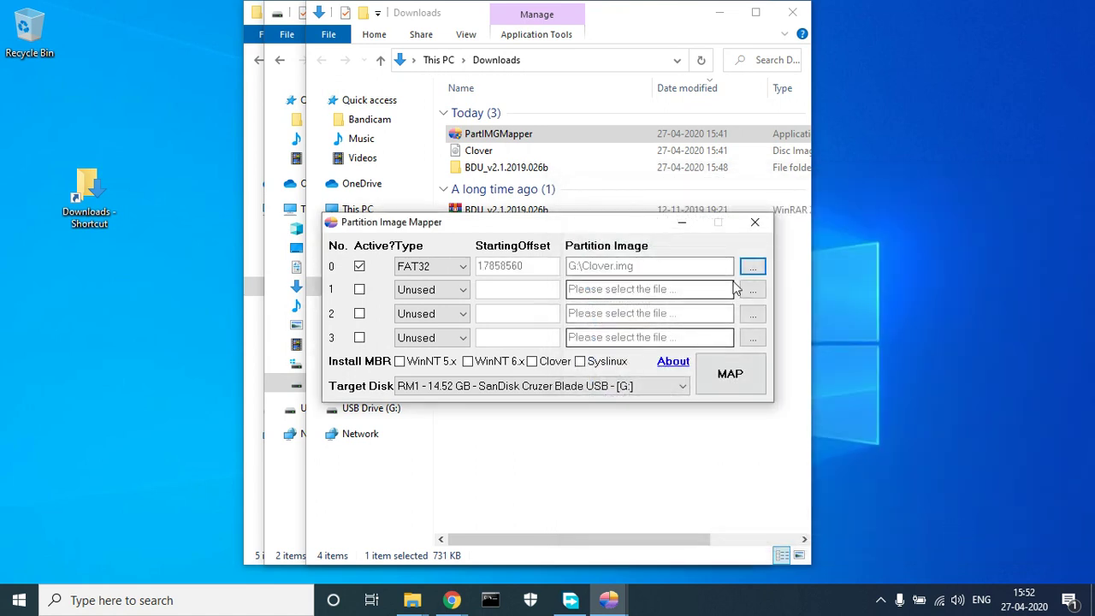
# Assign yosemite.hfs from USB Drive (G:) to partition 1 as its image, with type HFS/HFS+.
pyautogui.click(752, 293)
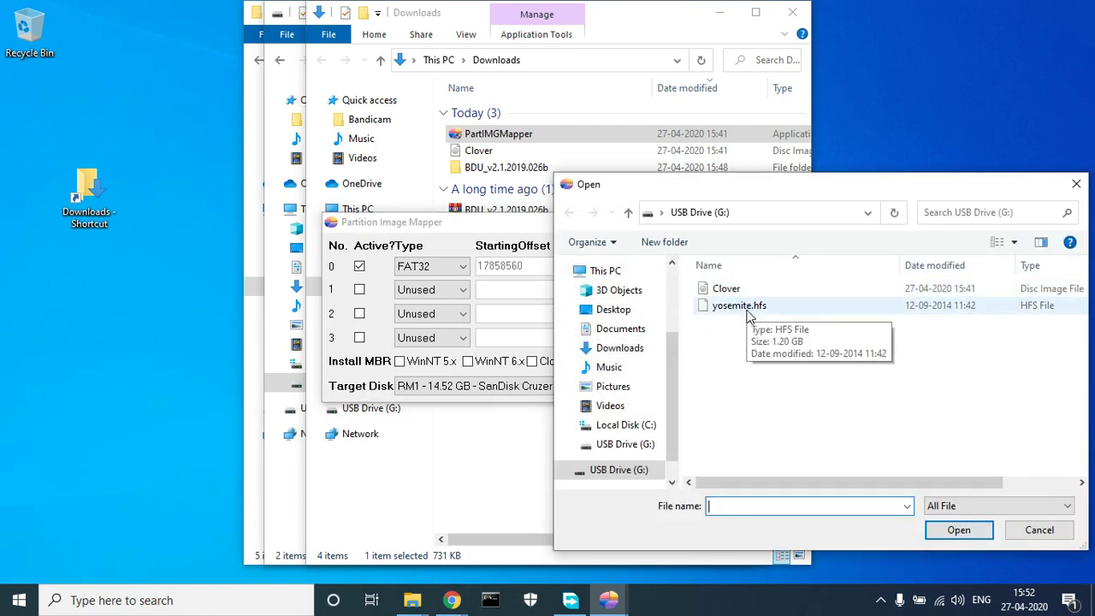
pyautogui.click(741, 306)
pyautogui.click(950, 534)
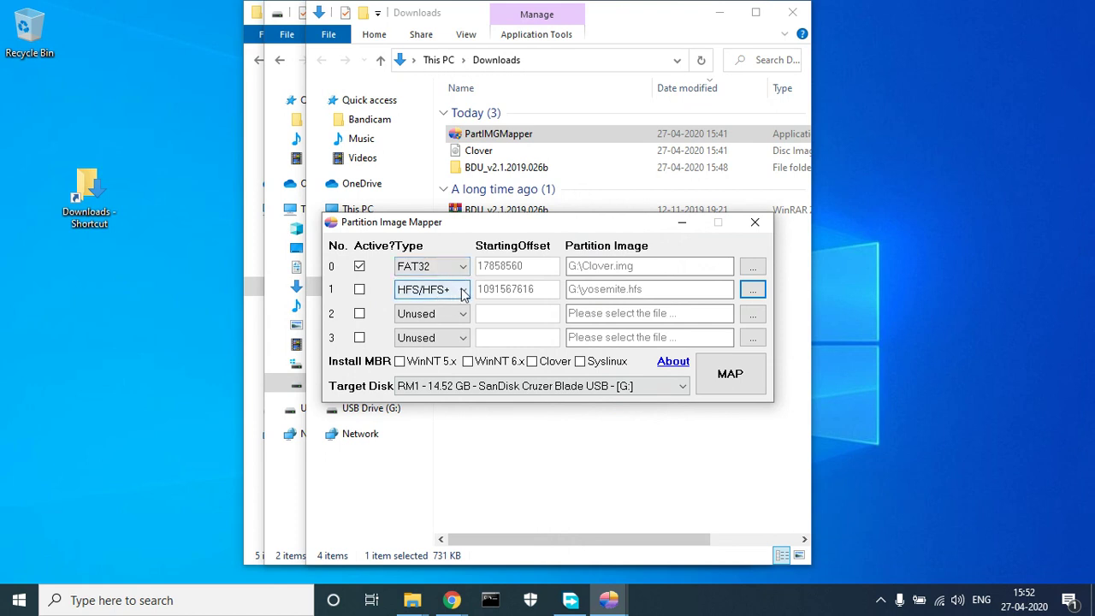
pyautogui.click(462, 290)
pyautogui.click(463, 292)
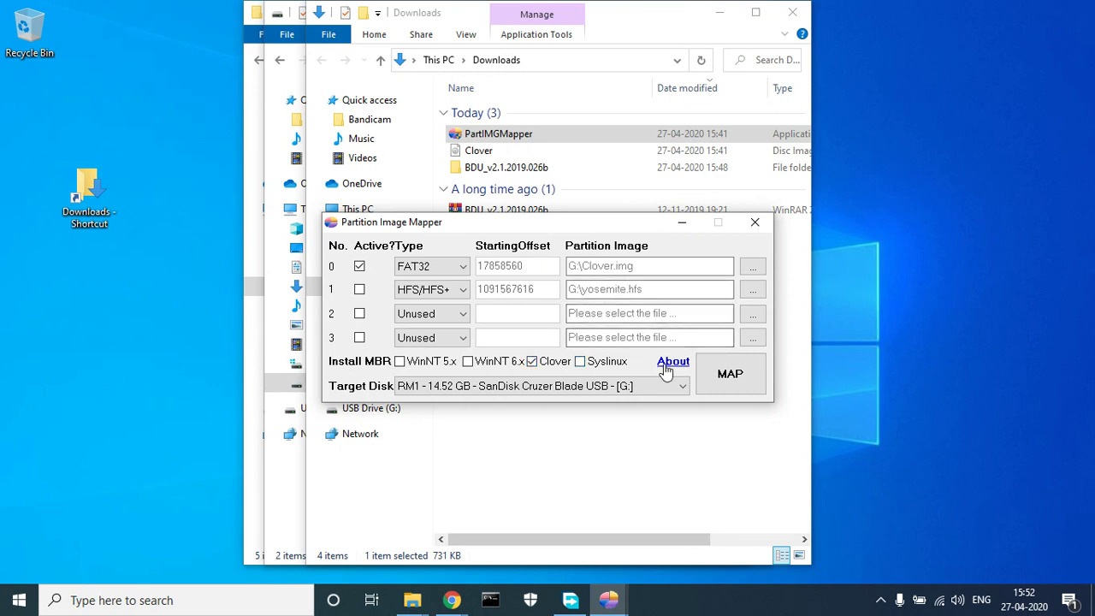
# Choose Clover as the MBR to install, map both partition images onto the SanDisk Cruzer Blade USB drive, and dismiss the completion message.
pyautogui.click(725, 374)
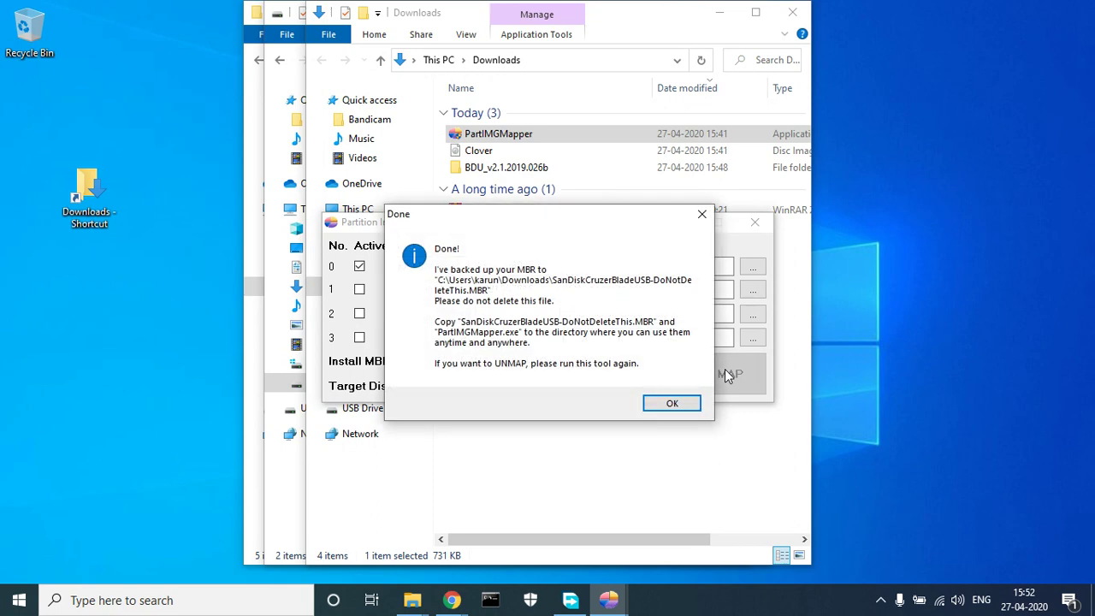
pyautogui.click(672, 406)
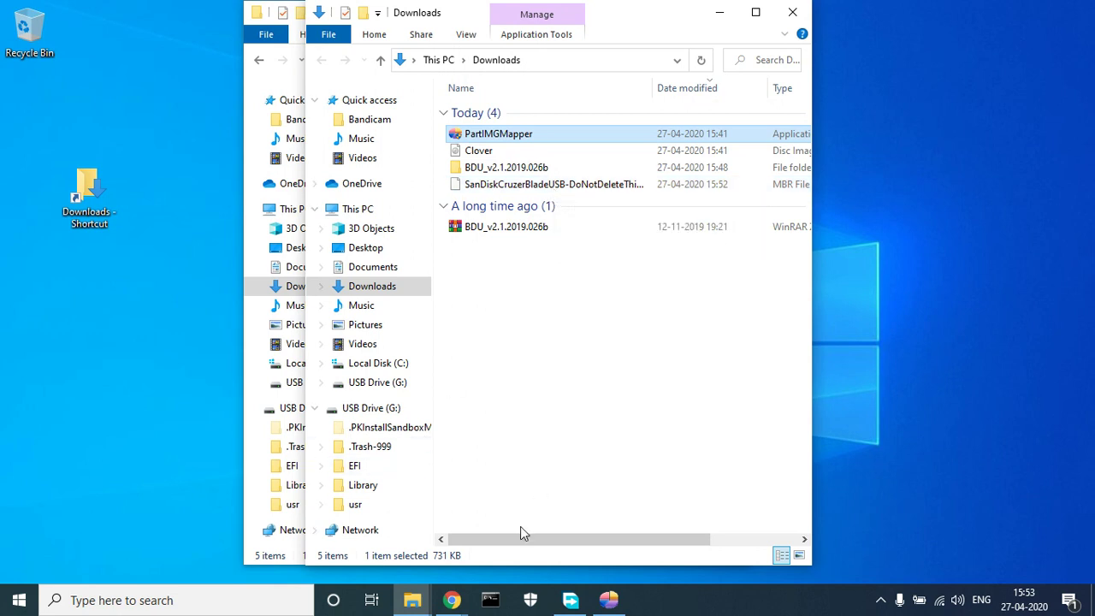
# Switch to the Chrome window showing the Hackintosh Boot Flags article.
pyautogui.click(448, 606)
pyautogui.click(403, 518)
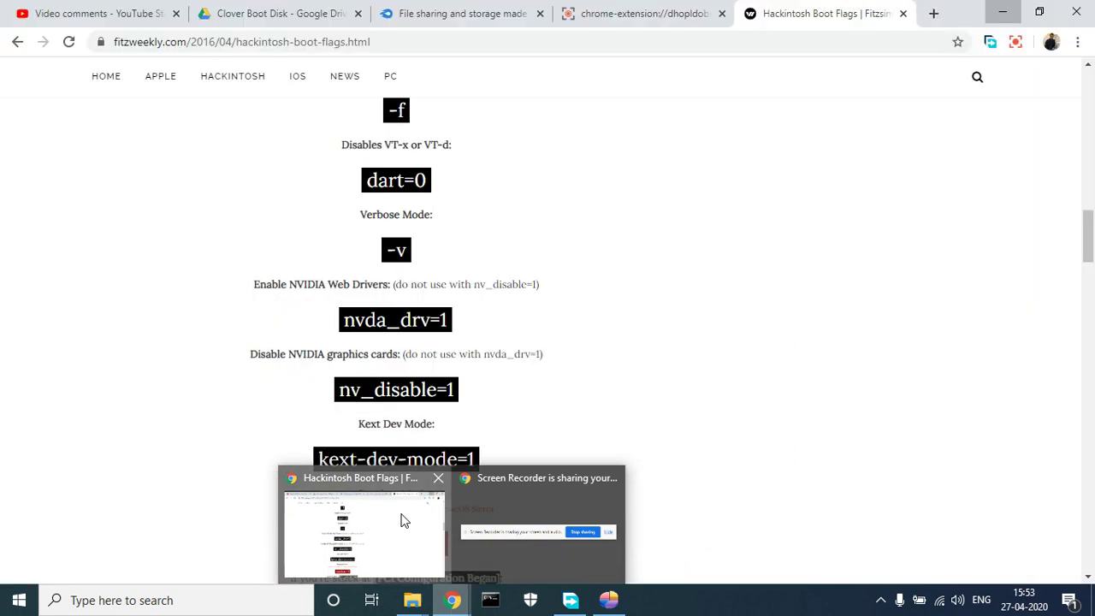